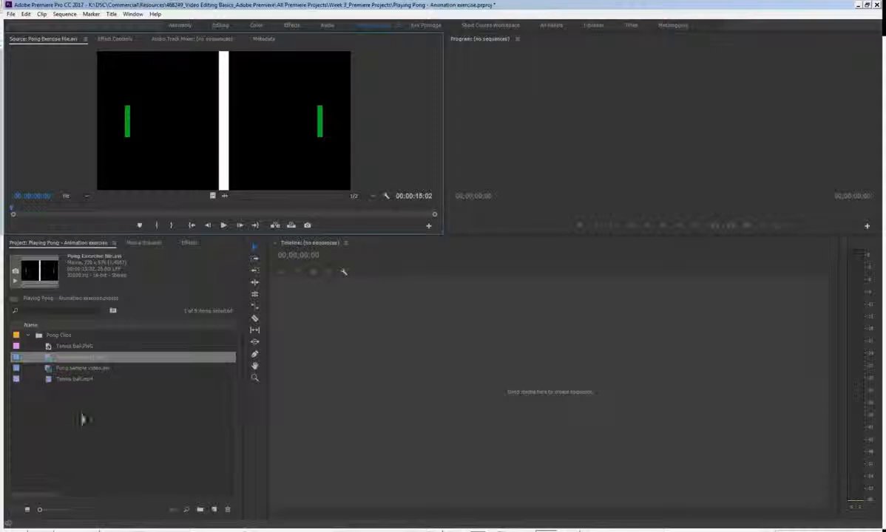
Open Pong Sample video.avi in the Source monitor, enlarge the viewing area and play the sample animation through.
double_click(53, 369)
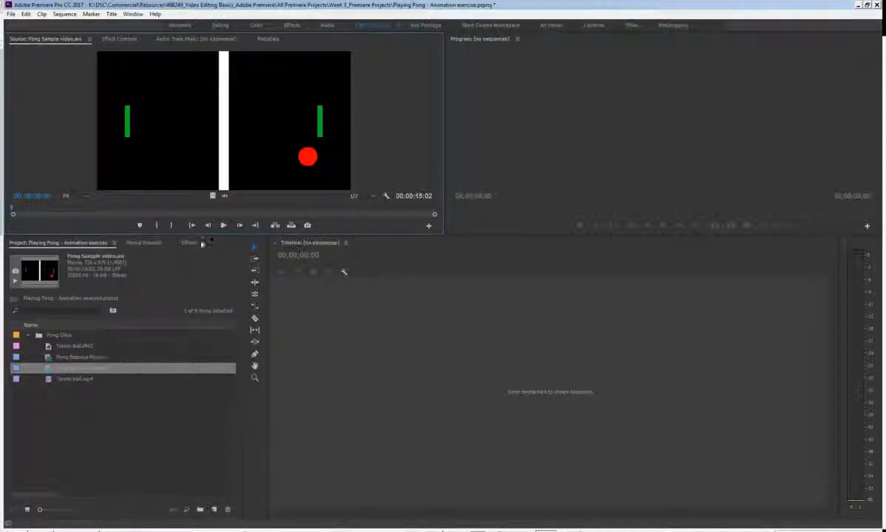
left_click_drag(193, 236, 192, 309)
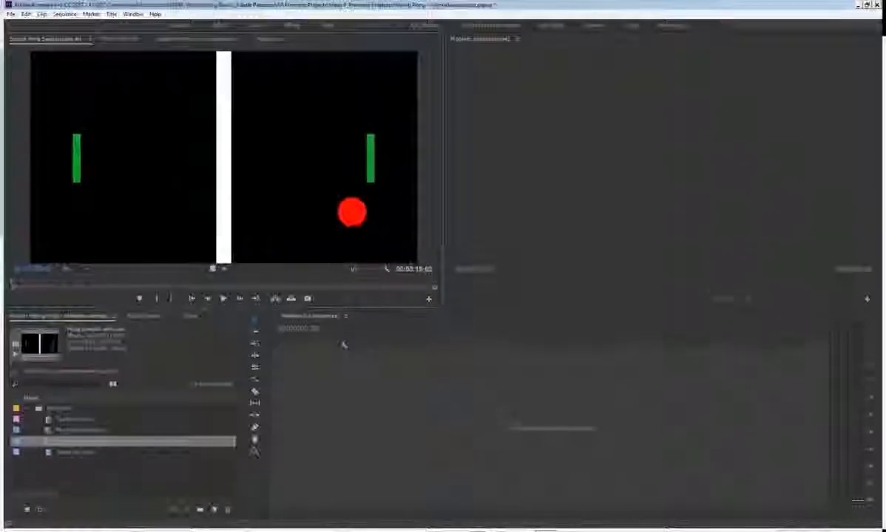
left_click(223, 299)
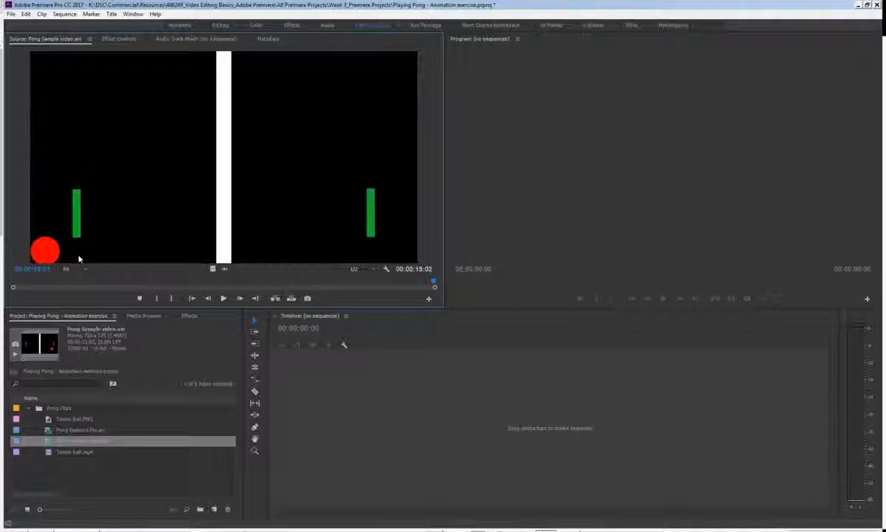
Create a sequence from Pong Exercise file.avi and place Tennis Ball.PNG on track V2 at its start.
left_click(48, 433)
left_click_drag(48, 433, 475, 437)
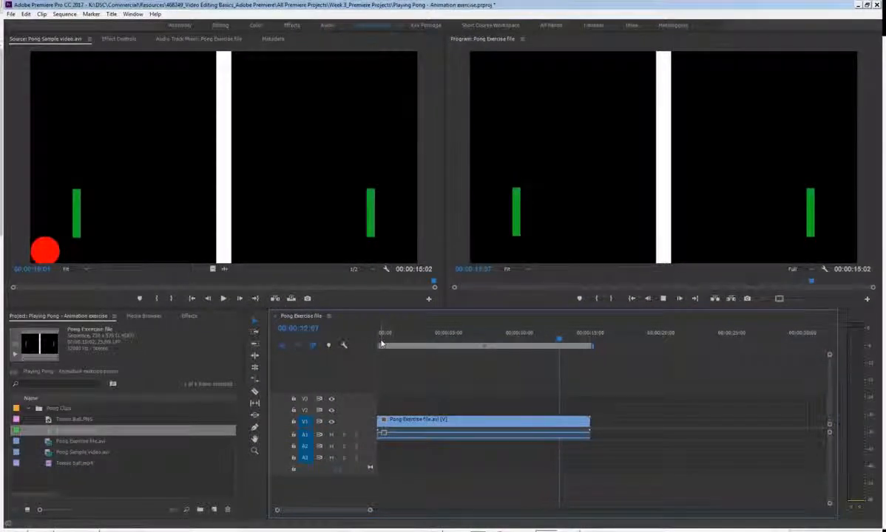
left_click(63, 421)
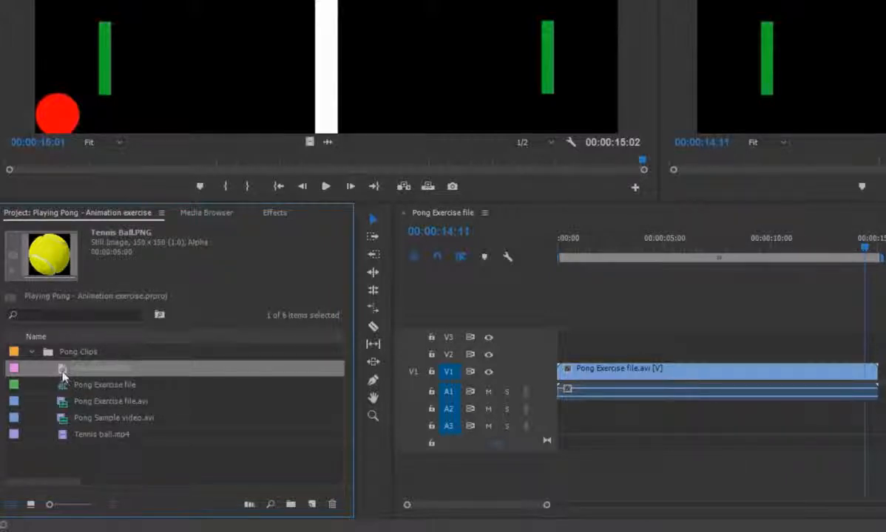
left_click_drag(63, 377, 555, 353)
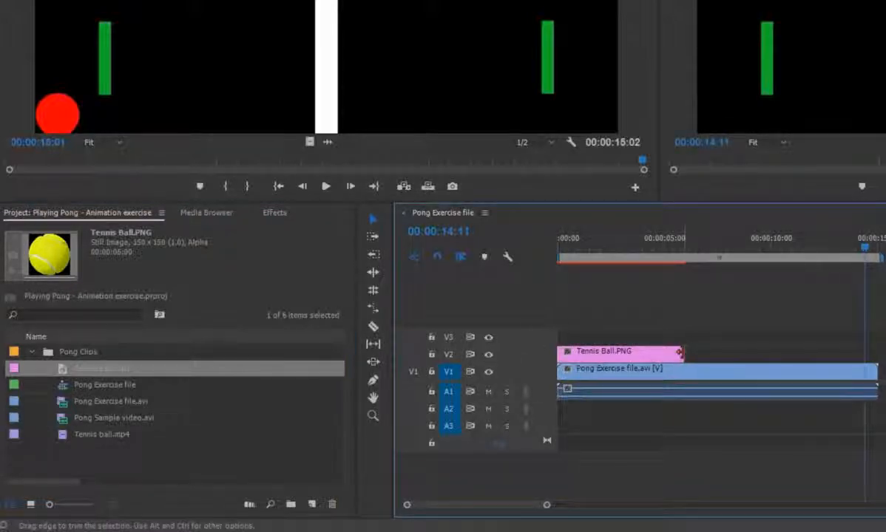
Extend the Tennis Ball.PNG clip to the end of the Pong Exercise clip, return the playhead to the start and enlarge the timeline area.
mouse_move(633, 249)
left_mouse_down()
mouse_move(593, 248)
mouse_move(634, 248)
left_mouse_up()
left_click_drag(678, 349, 871, 339)
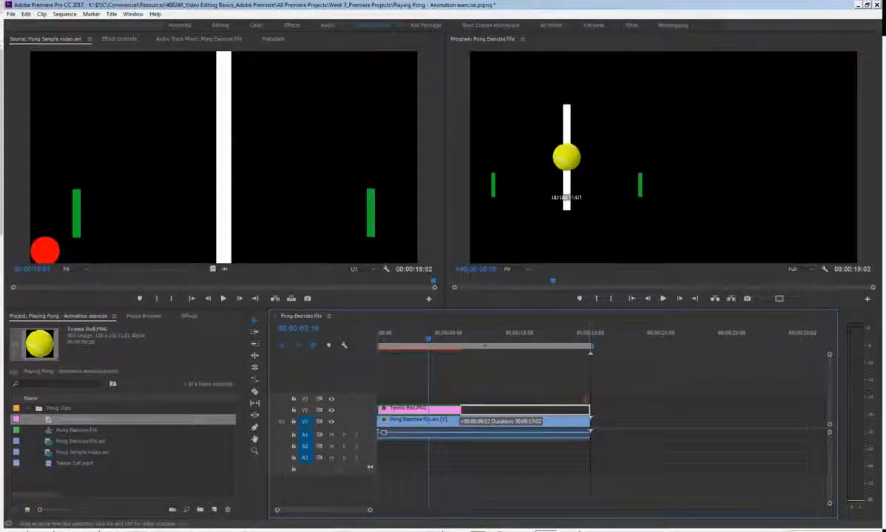
left_click_drag(589, 411, 590, 411)
left_click_drag(493, 337, 365, 335)
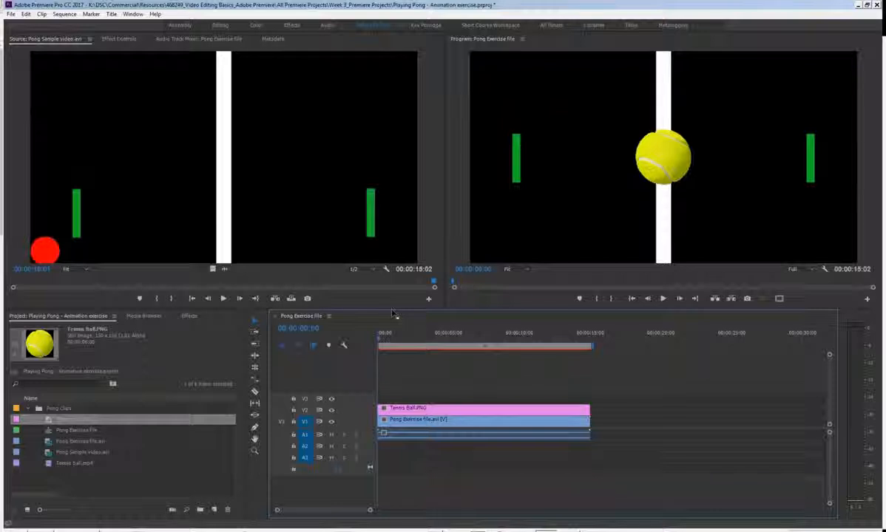
left_click_drag(391, 310, 392, 286)
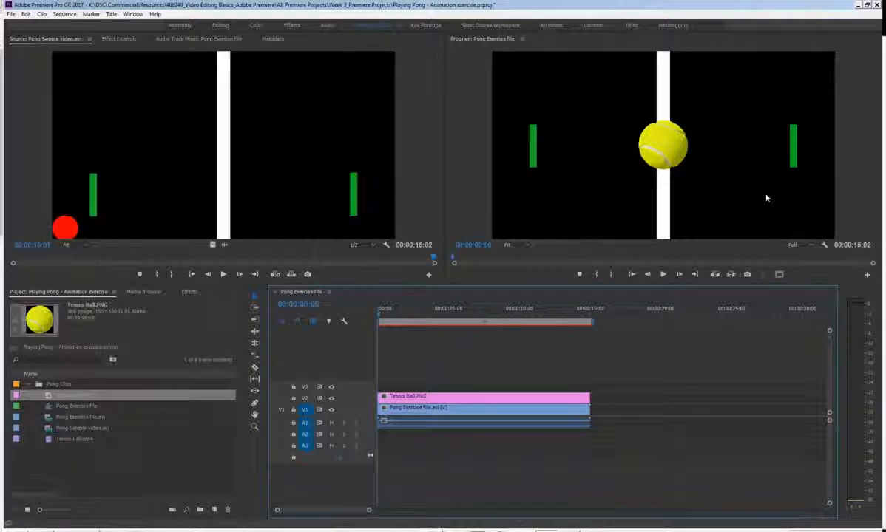
Rewind the sample video and park the sequence playhead at 00:00:03:04, where the right paddle stops at its low position.
left_click_drag(433, 257, 14, 260)
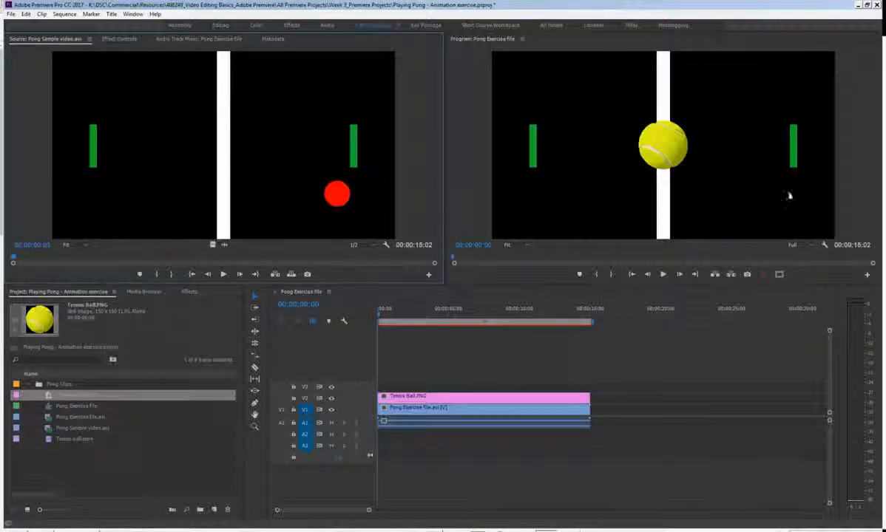
left_click(479, 262)
left_click_drag(479, 262, 547, 257)
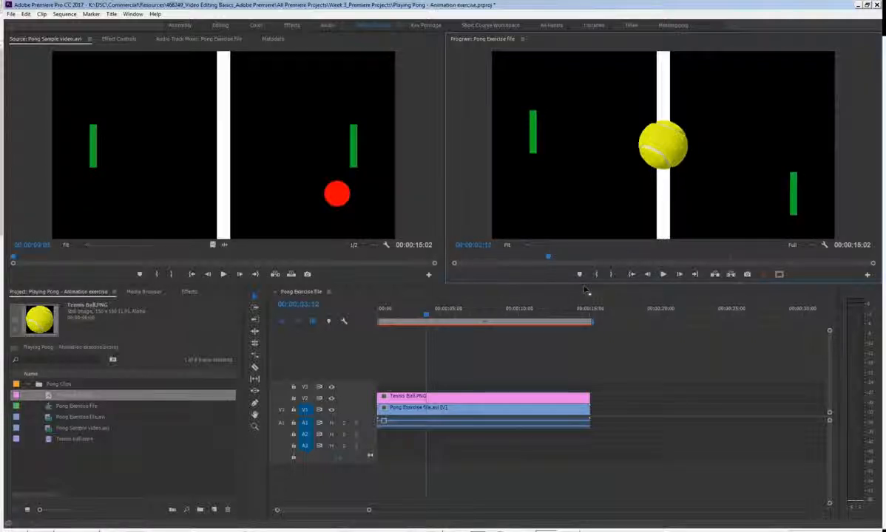
key("Left")
key("Left")
key("Left")
key("Left")
key("Left")
key("Left")
key("Left")
key("Left")
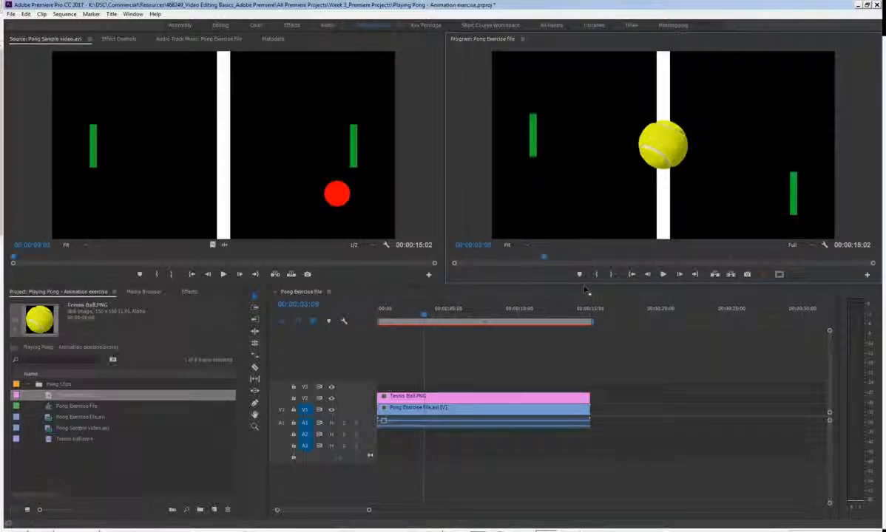
key("Left")
key("Left")
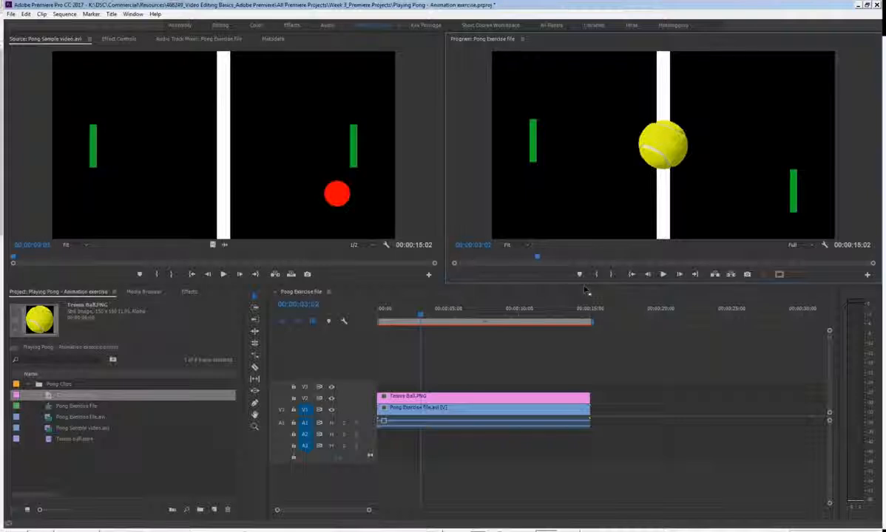
key("Right")
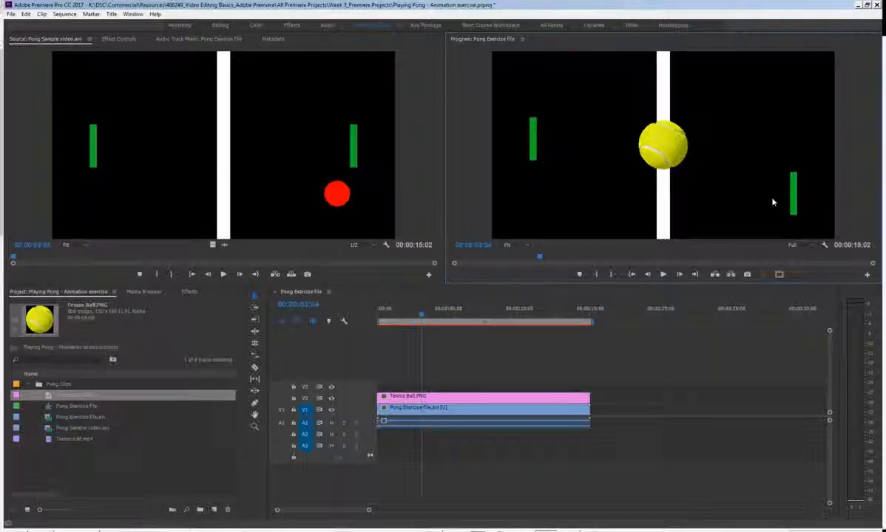
Expand the Tennis Ball.PNG clip's Motion settings in Effect Controls and enable Position keyframing at 00:00:03:04.
left_click(464, 371)
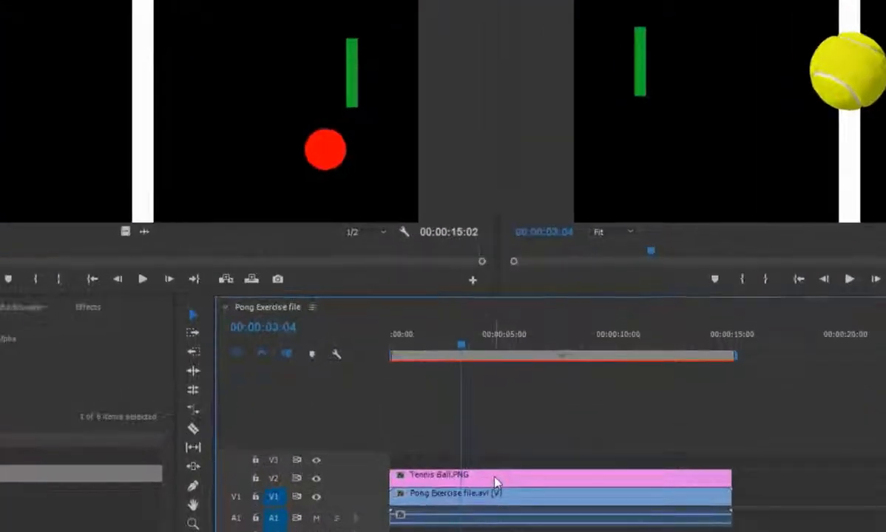
left_click(486, 477)
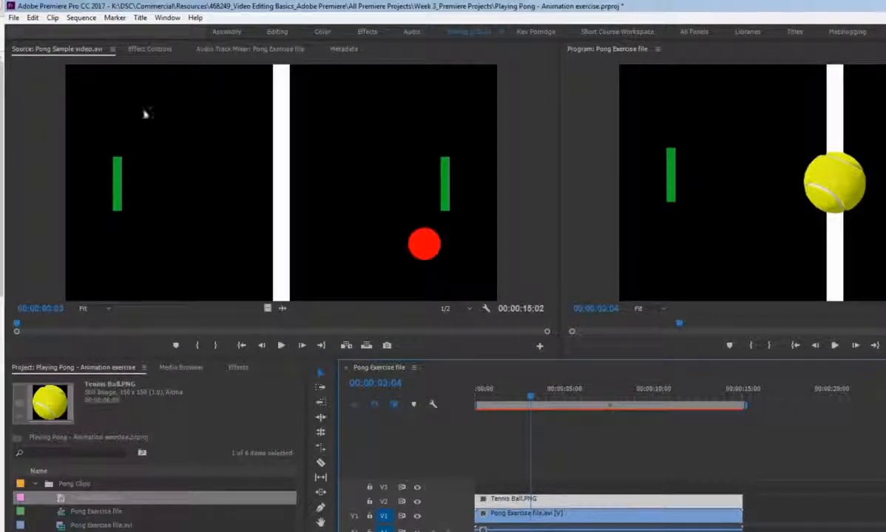
left_click(149, 50)
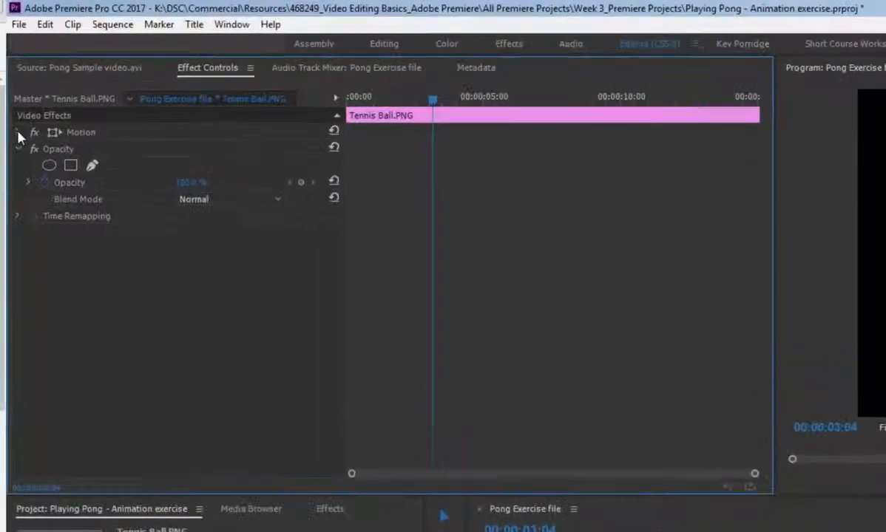
left_click(18, 134)
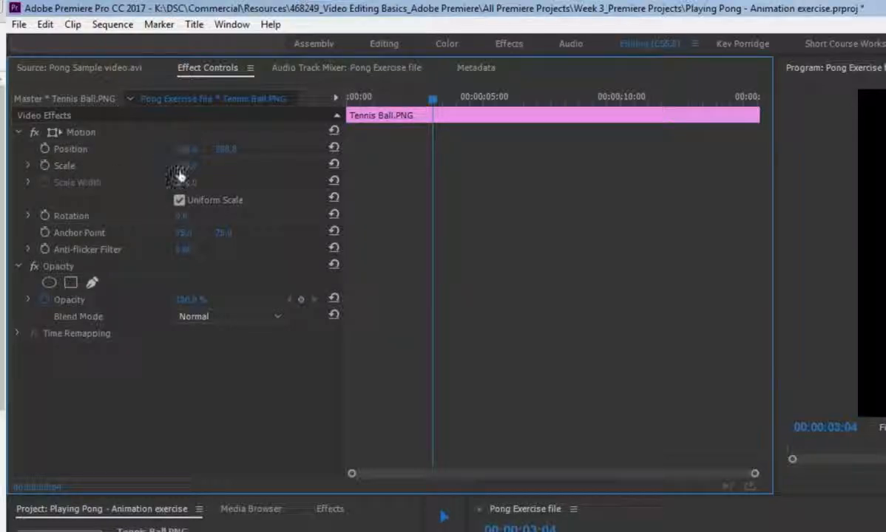
left_click(45, 149)
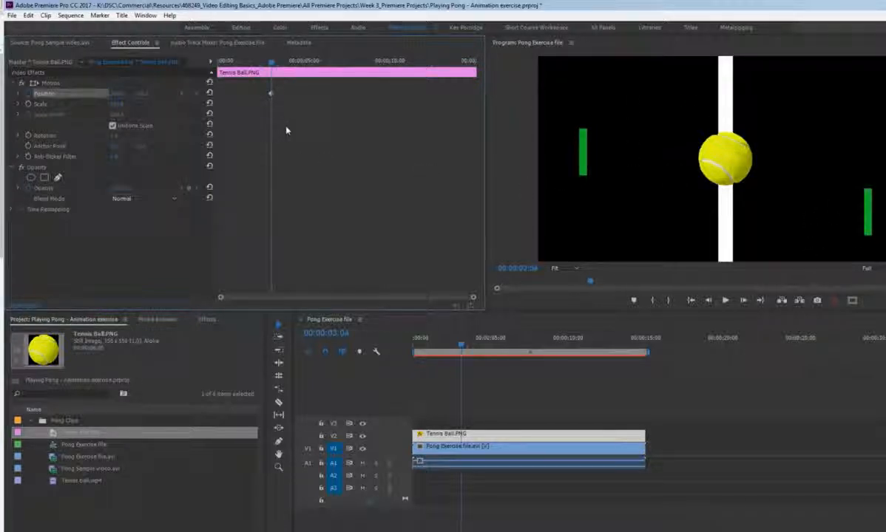
Set the tennis ball's Position to 577, 432 so it touches the right paddle.
left_click_drag(141, 99, 212, 99)
left_click_drag(115, 95, 303, 95)
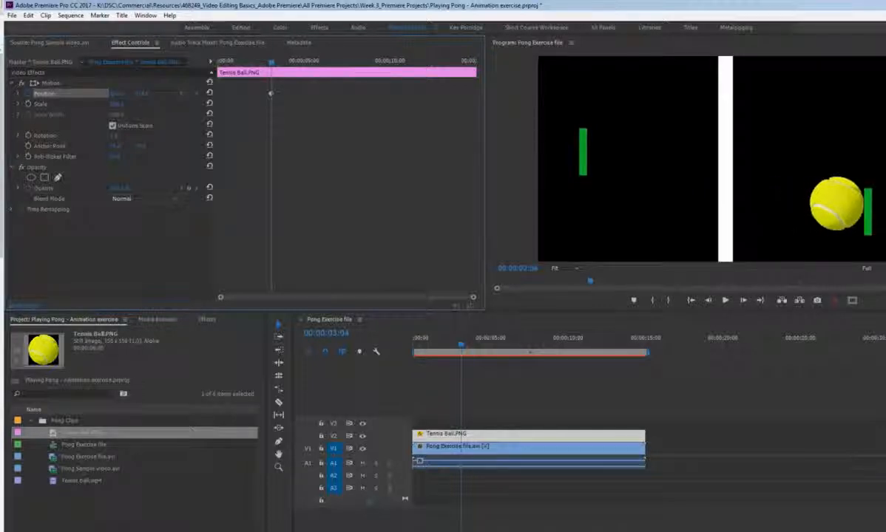
left_click_drag(138, 98, 142, 97)
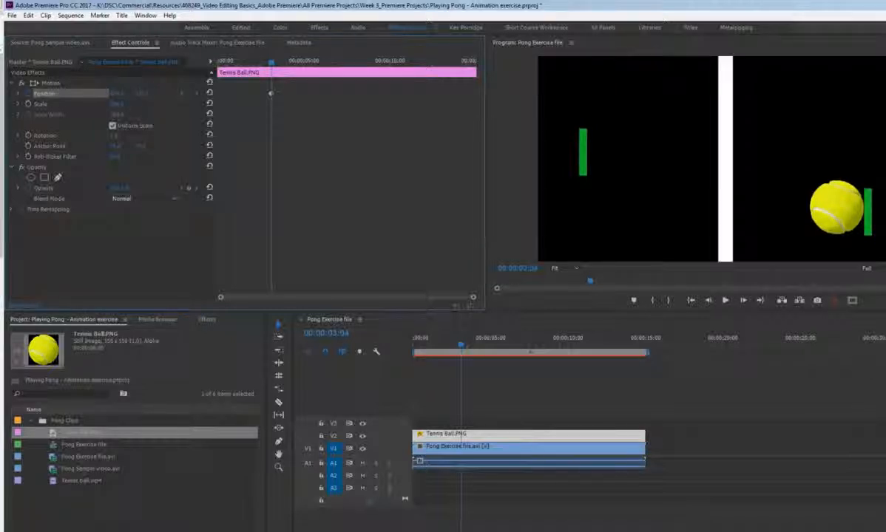
left_click_drag(117, 96, 146, 96)
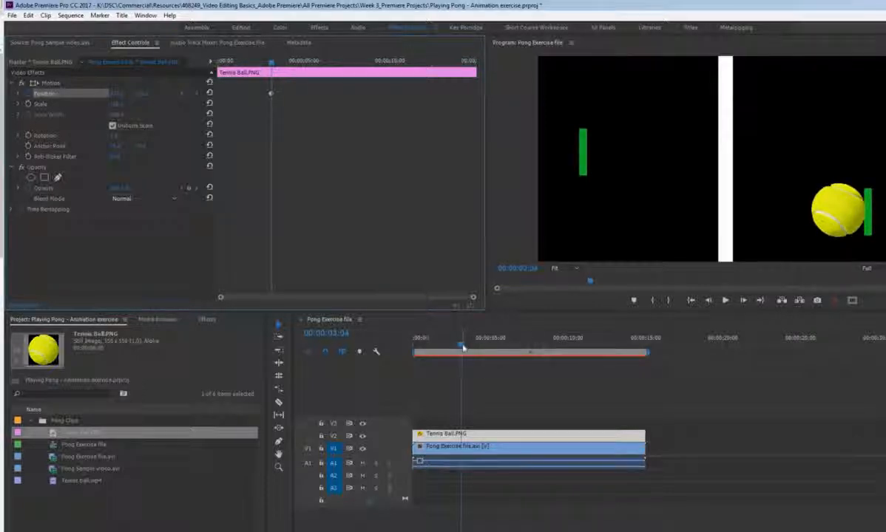
Play the sequence from near its start to examine how the paddles move relative to the ball.
left_click_drag(462, 348, 432, 348)
key("space")
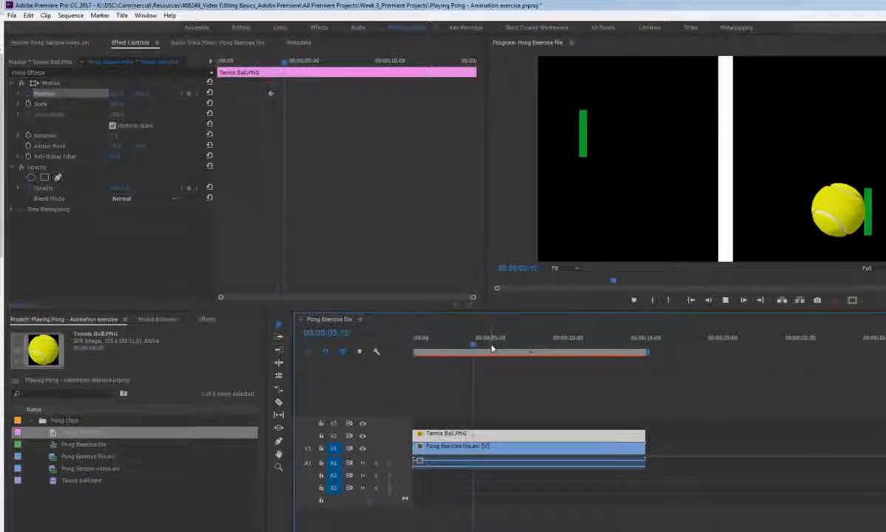
key("space")
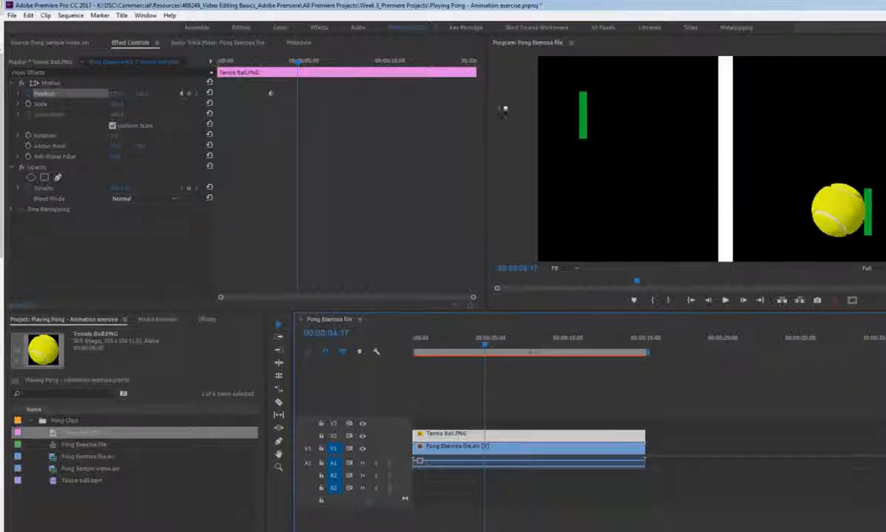
At 00:00:05:01, where the left paddle stops at its high position, move the tennis ball against that paddle to add a second Position keyframe.
left_click_drag(487, 345, 482, 346)
left_click(496, 345)
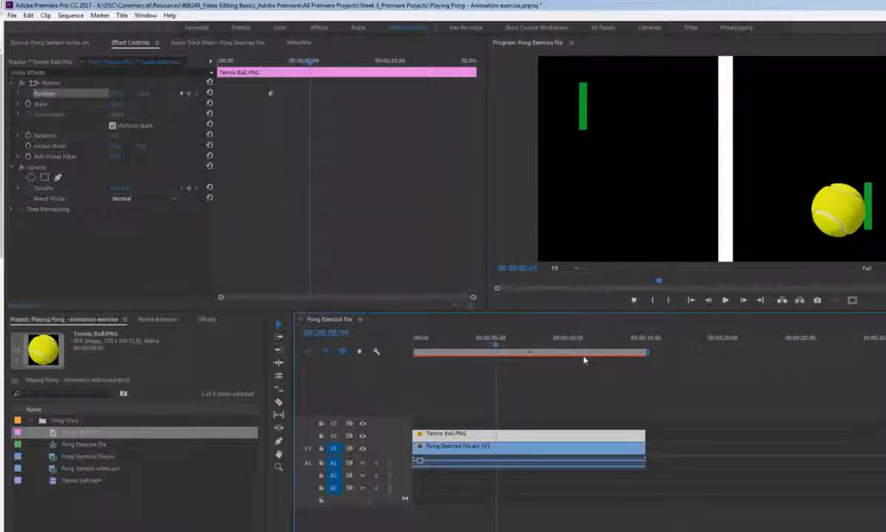
key("Left")
key("Left")
key("Left")
key("Left")
key("Left")
key("Left")
key("Left")
key("Left")
key("Left")
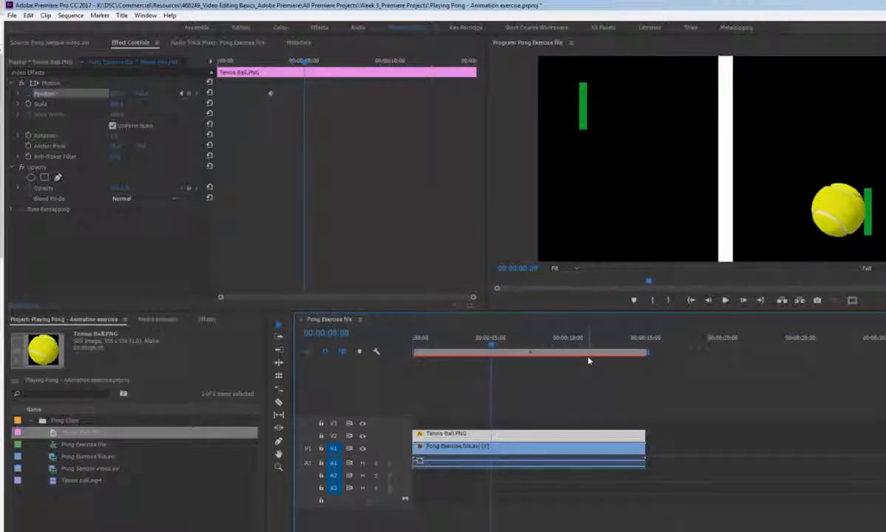
key("Right")
key("Right")
key("Right")
key("Right")
key("Right")
key("Right")
key("Right")
key("Right")
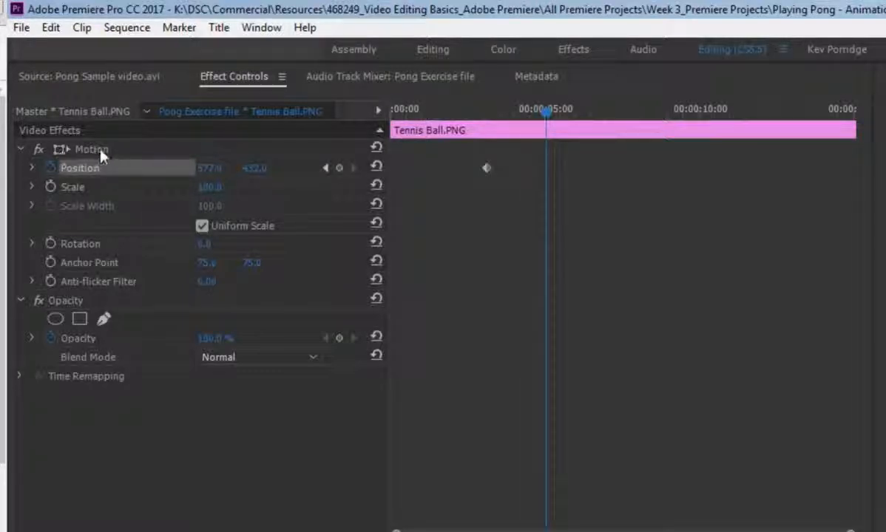
left_click(65, 148)
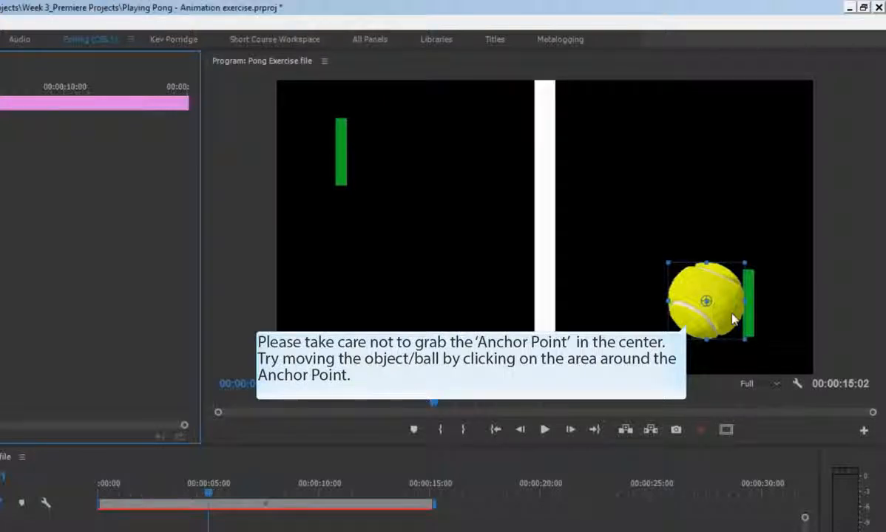
left_click_drag(733, 319, 411, 169)
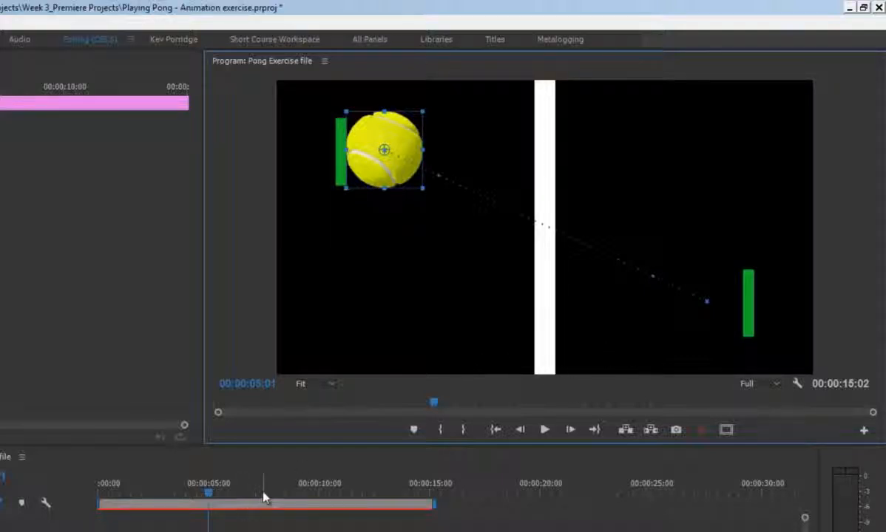
Play the sequence from near its start to about 00:00:07:03, checking the ball's travel and the right paddle's next movement.
left_click(209, 497)
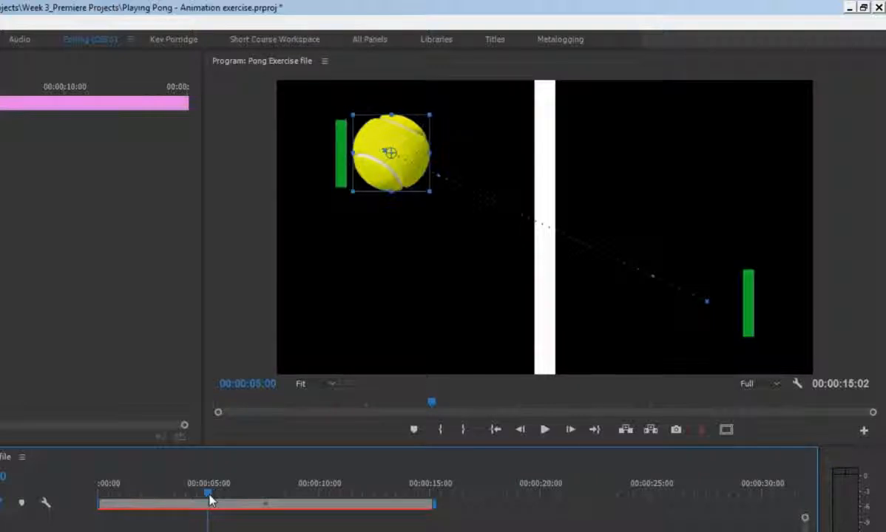
left_click_drag(209, 500, 115, 500)
left_click(201, 529)
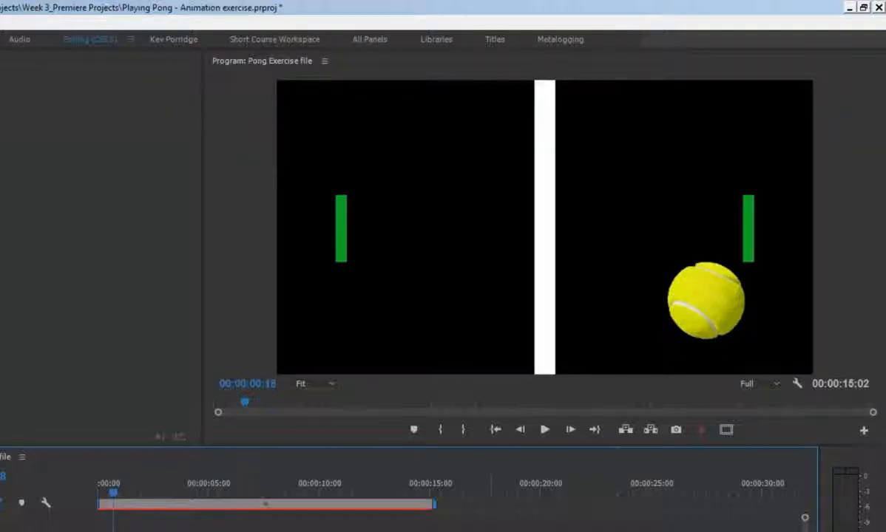
key("space")
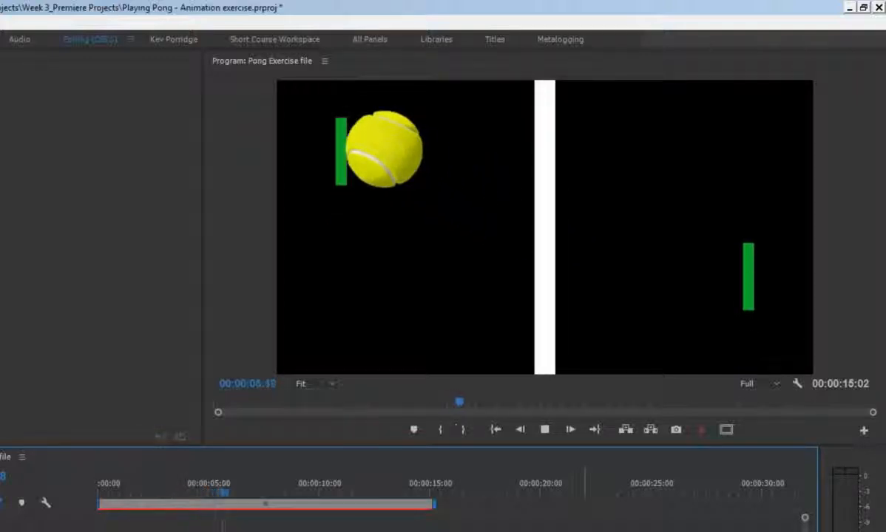
key("space")
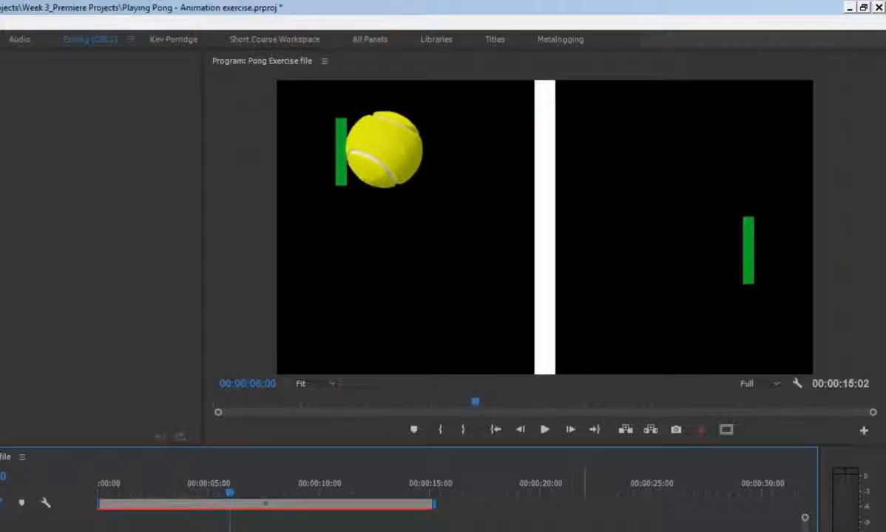
key("space")
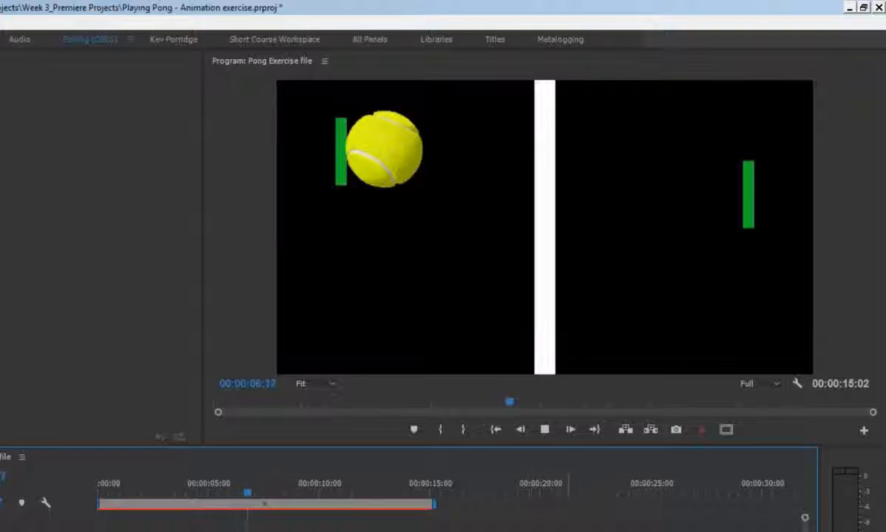
key("space")
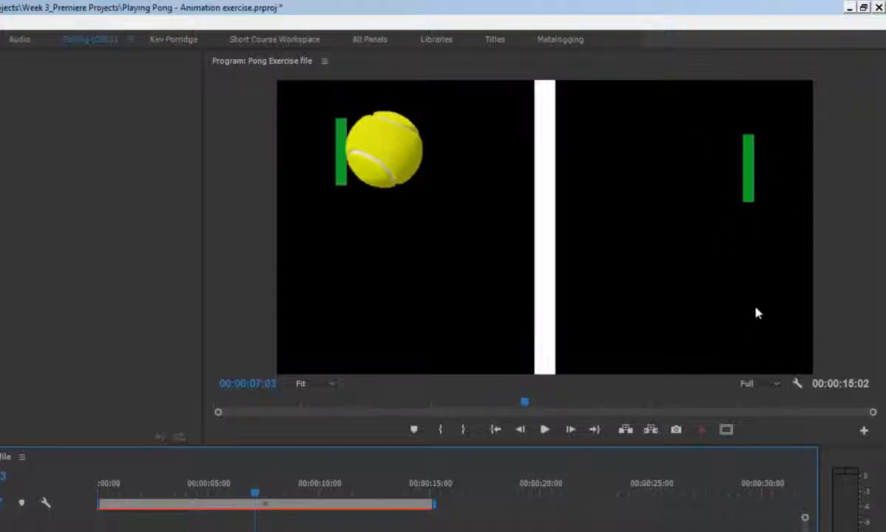
At 00:00:07:08, where the right paddle stops at its high position, move the tennis ball against that paddle to add a third Position keyframe.
key("space")
key("Left")
key("Left")
key("Left")
key("Left")
key("Left")
key("Left")
key("Left")
key("Left")
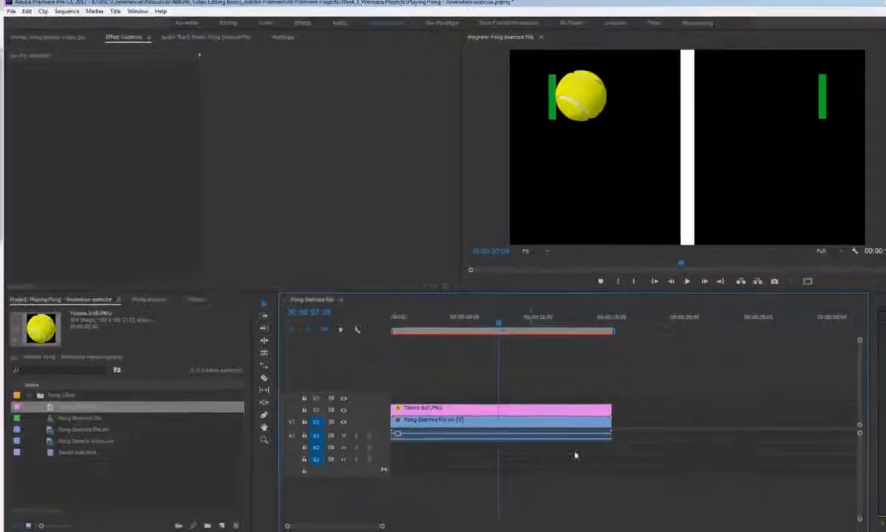
left_click(510, 408)
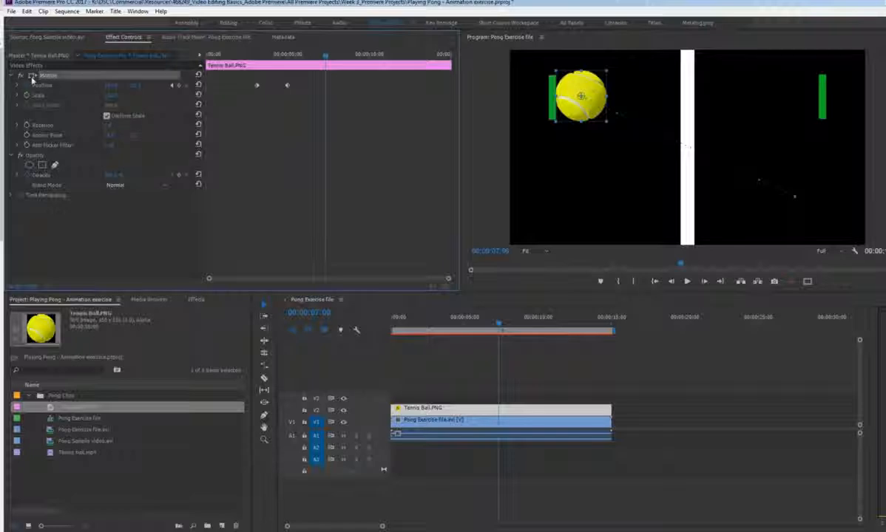
left_click_drag(588, 88, 800, 88)
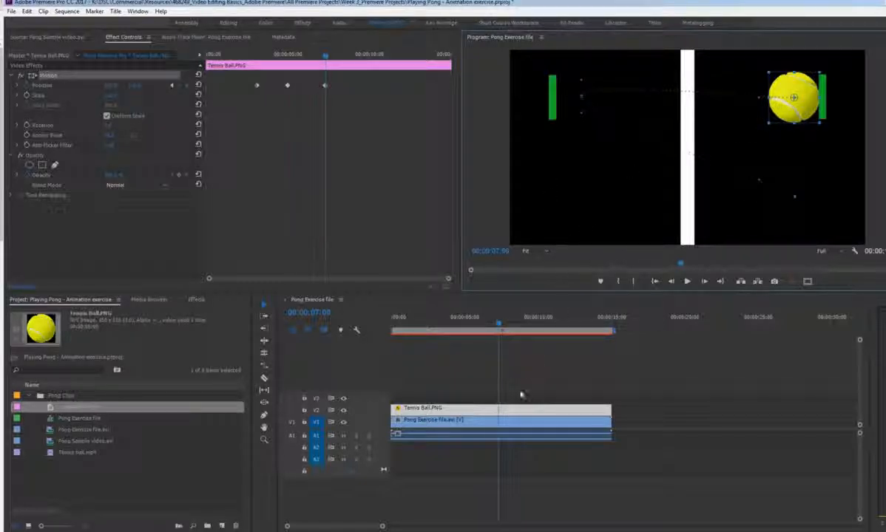
At 00:00:08:19, where the left paddle stops partway down, move the tennis ball against that paddle to add a fourth Position keyframe.
left_click_drag(499, 325, 521, 326)
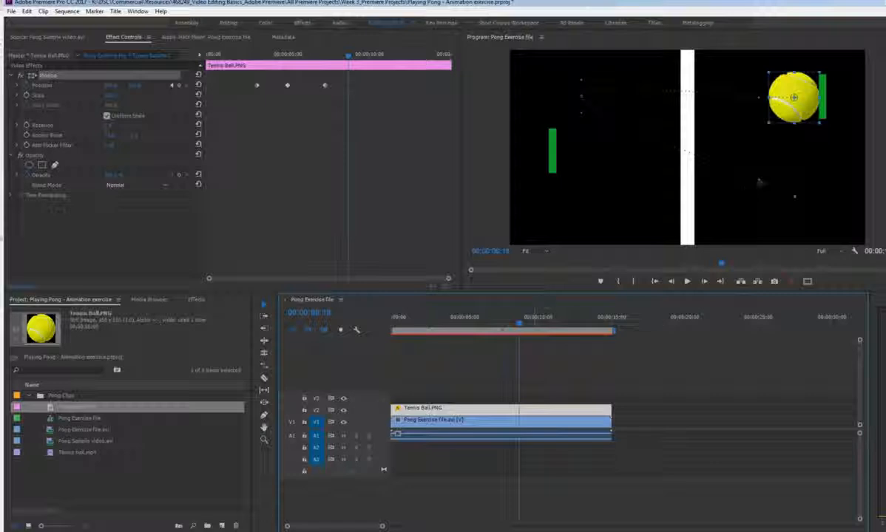
left_click(807, 109)
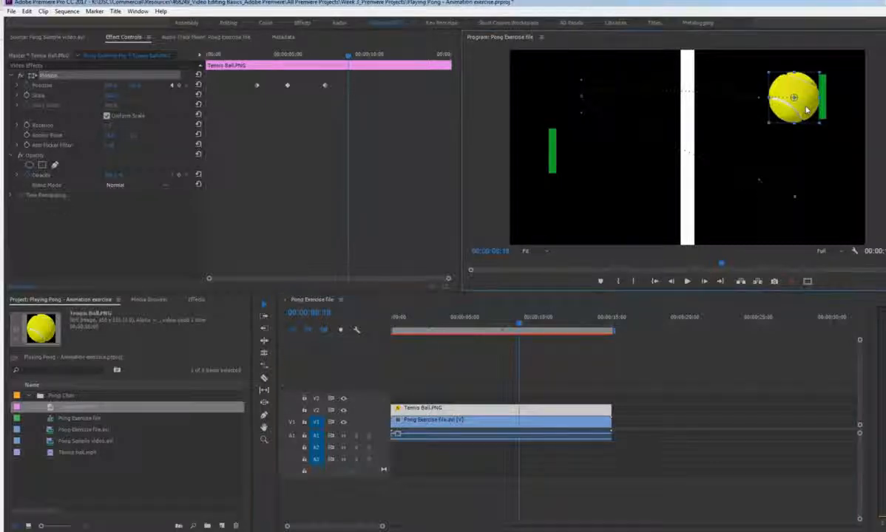
left_click_drag(807, 109, 593, 164)
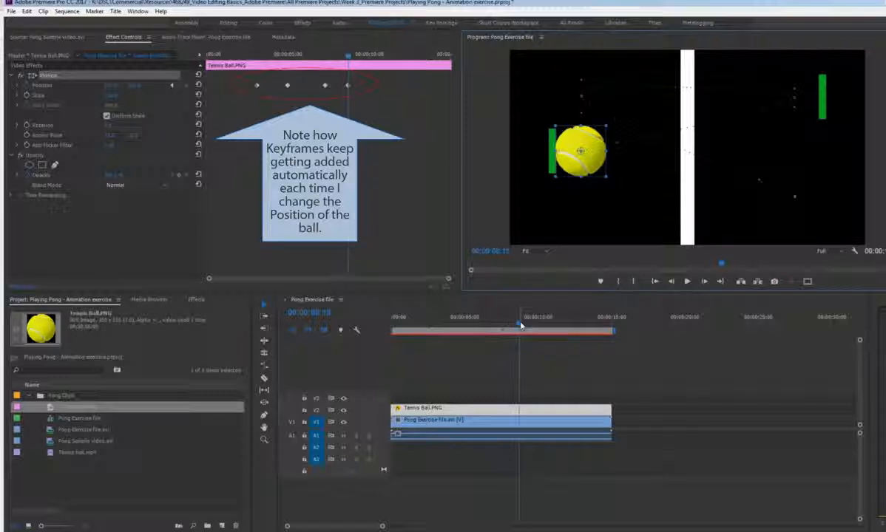
At 00:00:10:24, where the right paddle stops at its low position, move the tennis ball against that paddle to add a fifth Position keyframe.
left_click_drag(520, 325, 555, 321)
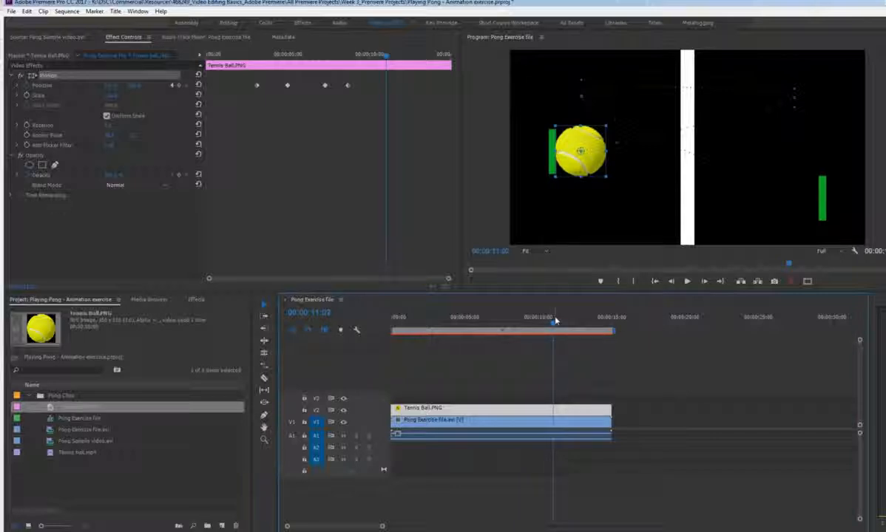
key("Left")
key("Left")
key("Left")
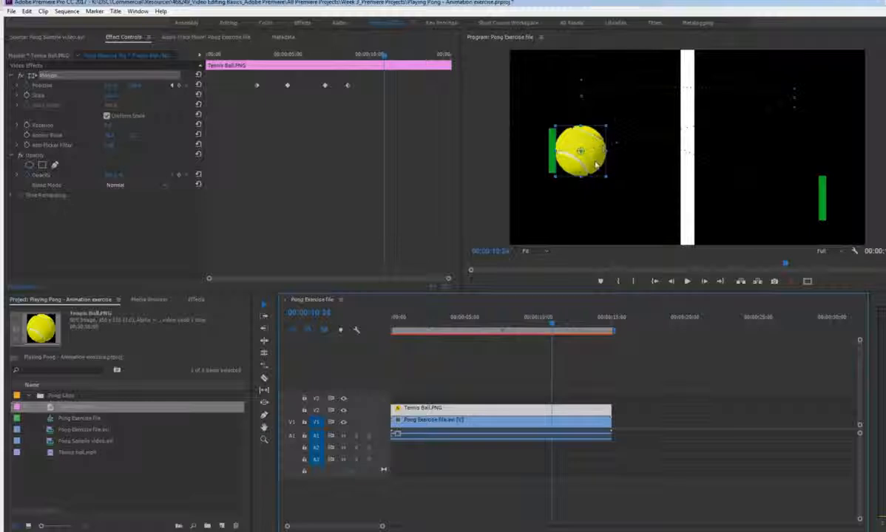
left_click_drag(591, 164, 805, 212)
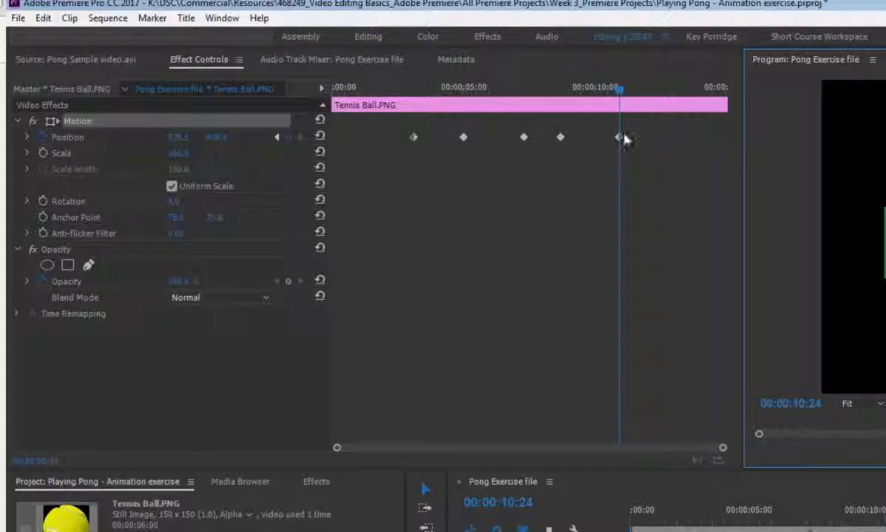
Step back and forth through the tennis ball's Position keyframes to examine where the ball sits at each one.
left_click_drag(619, 87, 648, 88)
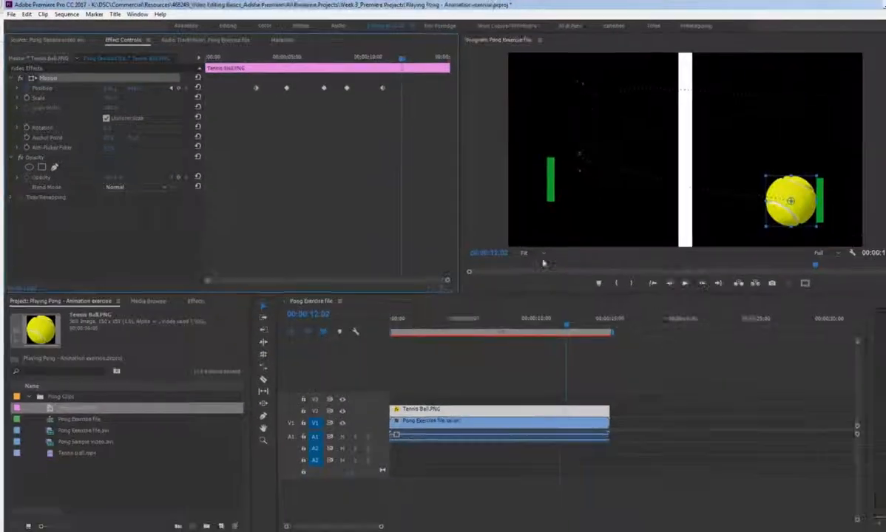
left_click_drag(547, 316, 529, 317)
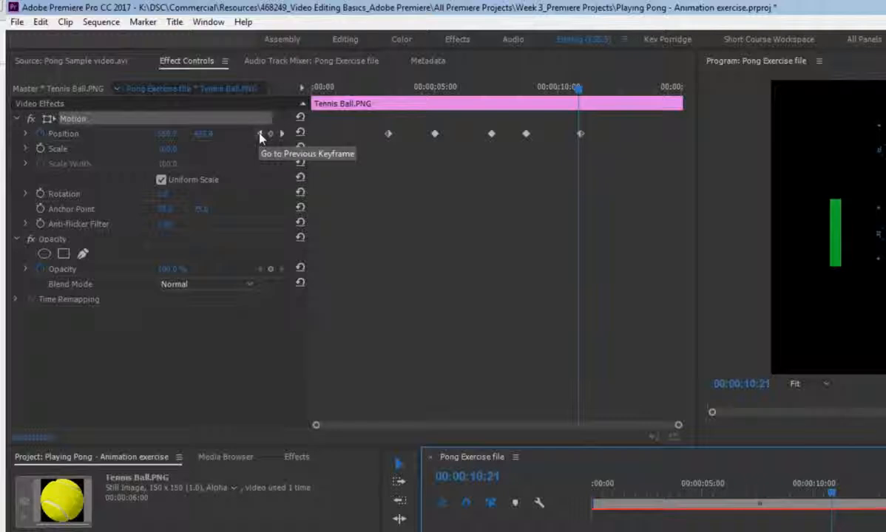
left_click(259, 134)
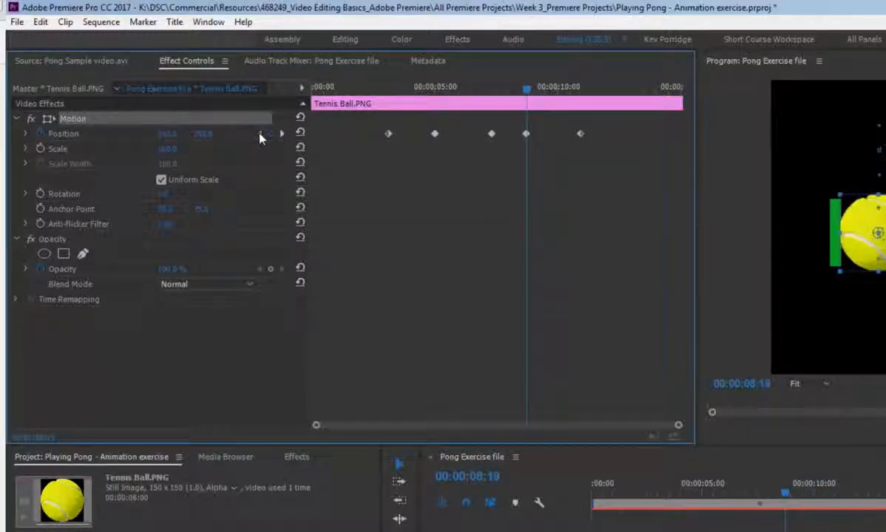
left_click(260, 134)
left_click(281, 135)
left_click(260, 134)
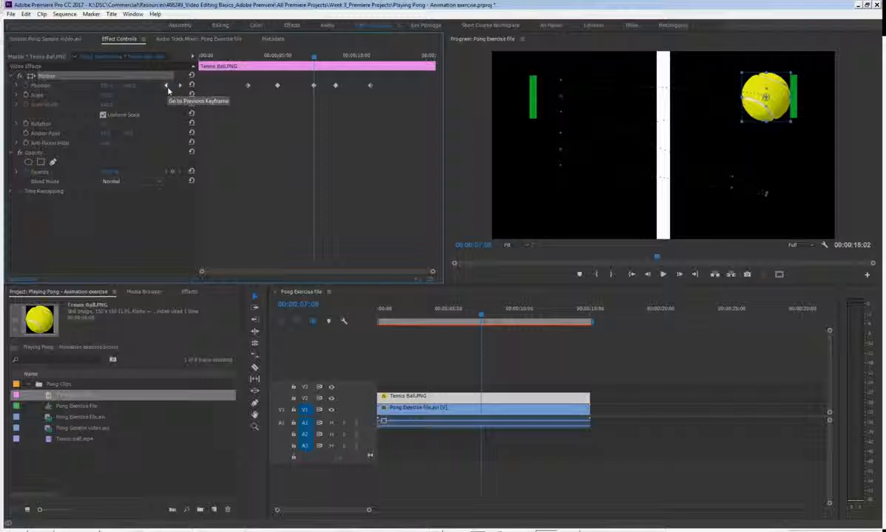
left_click(179, 87)
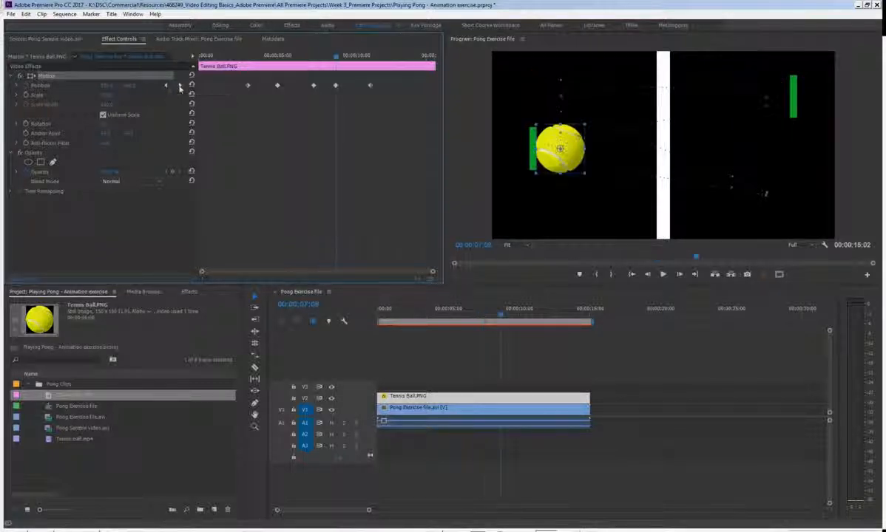
left_click(179, 86)
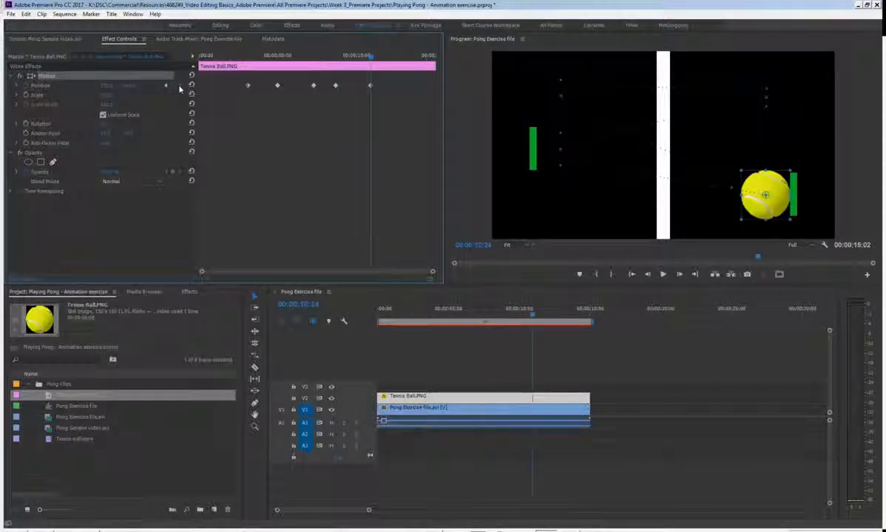
At about 00:00:12:16, move the tennis ball past the left paddle to the frame's lower-left corner, adding a sixth Position keyframe for the miss.
mouse_move(533, 320)
left_mouse_down()
mouse_move(580, 317)
mouse_move(516, 319)
mouse_move(548, 320)
left_mouse_up()
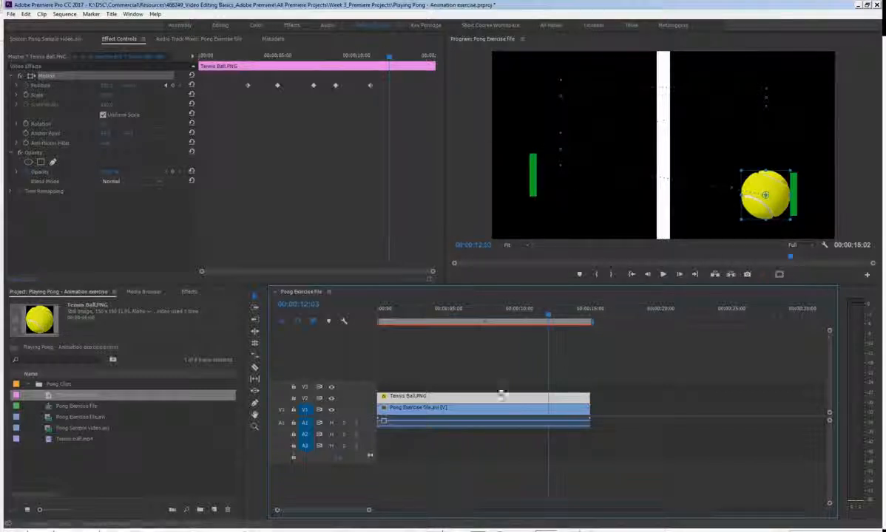
mouse_move(547, 319)
left_mouse_down()
mouse_move(568, 317)
mouse_move(550, 318)
left_mouse_up()
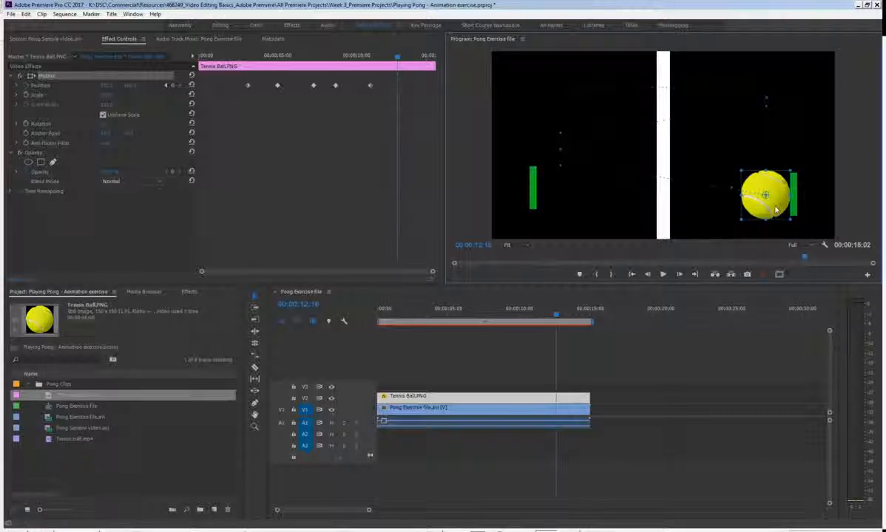
left_click_drag(774, 211, 512, 236)
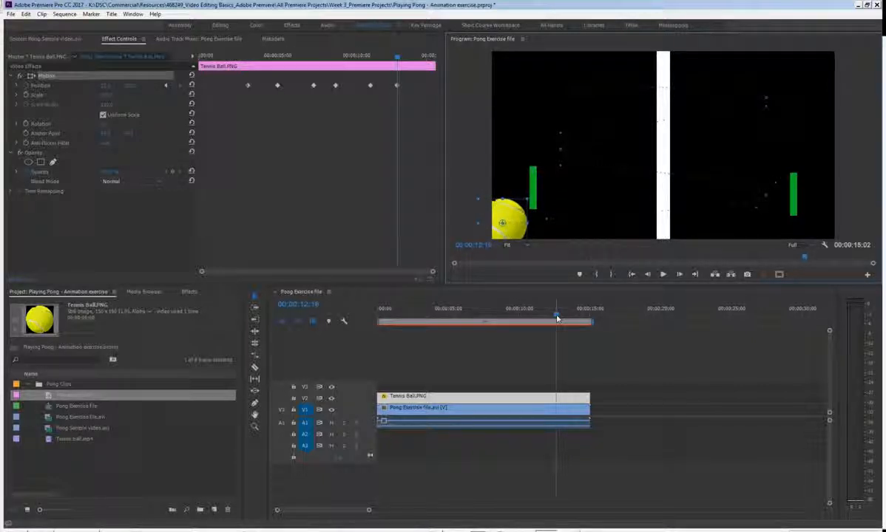
Play the sequence from 00:00:00:00 to past the last keyframe to check the ball's complete path between the paddles.
left_click_drag(557, 317, 323, 303)
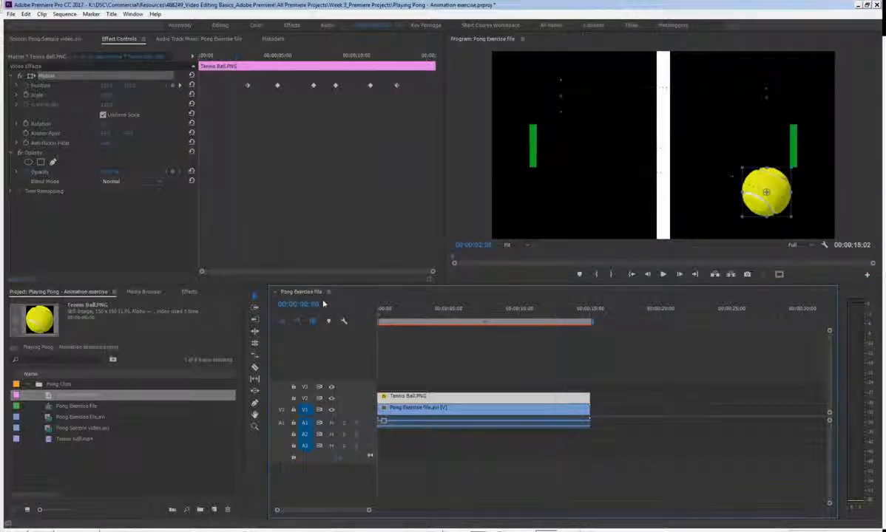
left_click(457, 382)
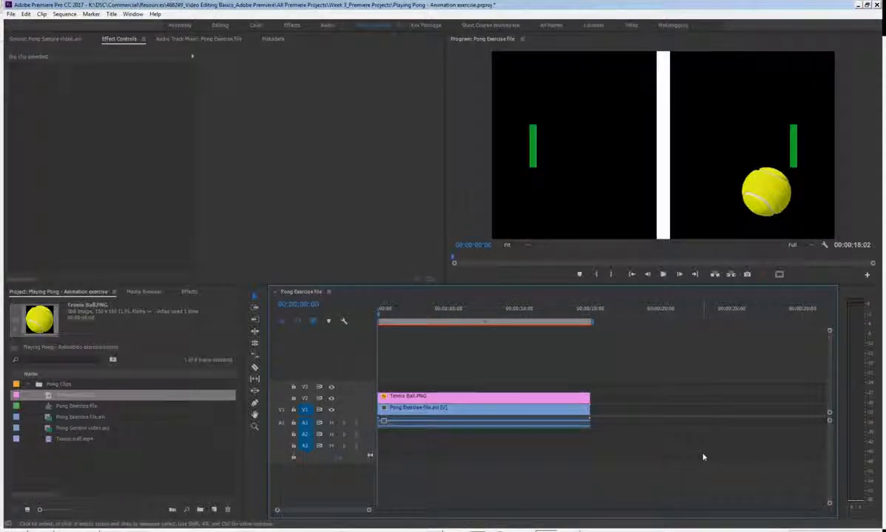
key("space")
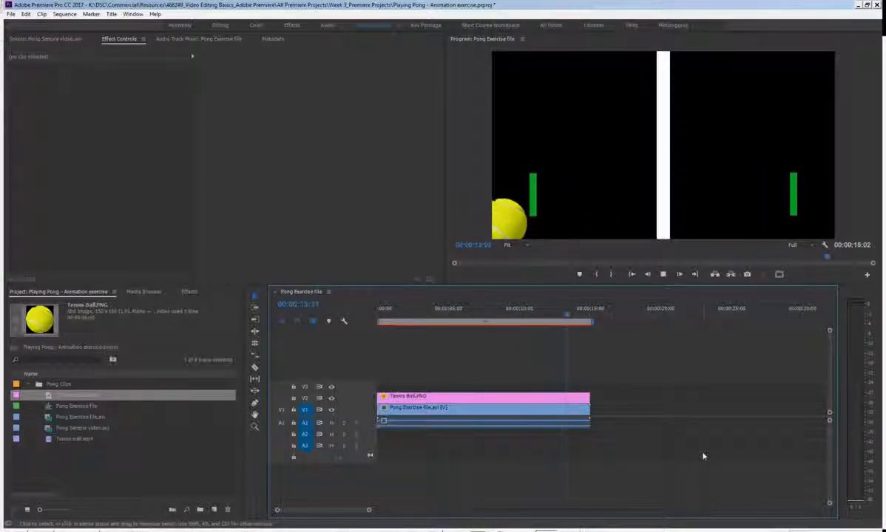
key("space")
At the first Position keyframe, 00:00:03:04, keyframe the tennis ball's Scale at about half size and shift the ball against the right paddle.
left_click_drag(569, 314, 408, 301)
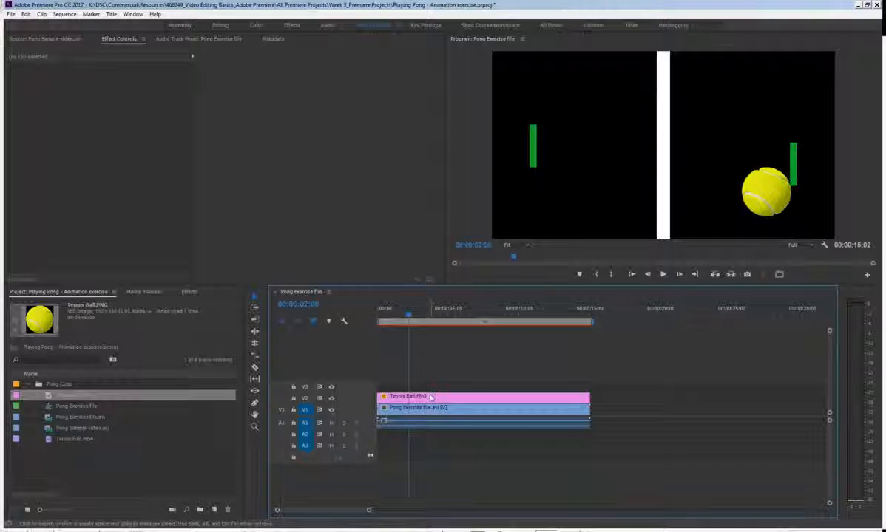
left_click(408, 397)
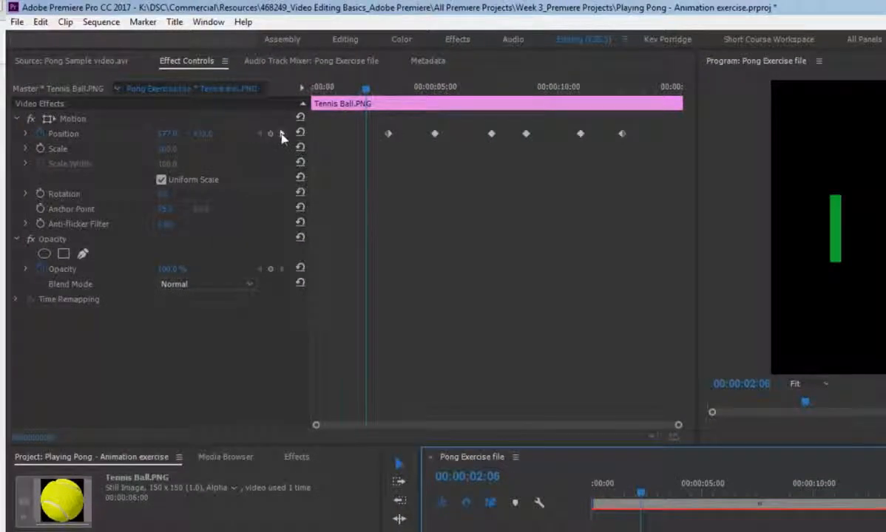
left_click(281, 133)
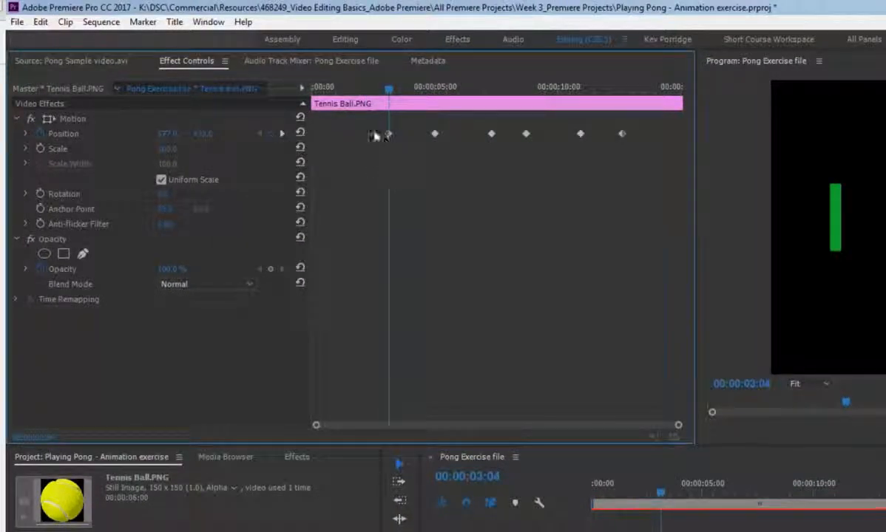
left_click(40, 148)
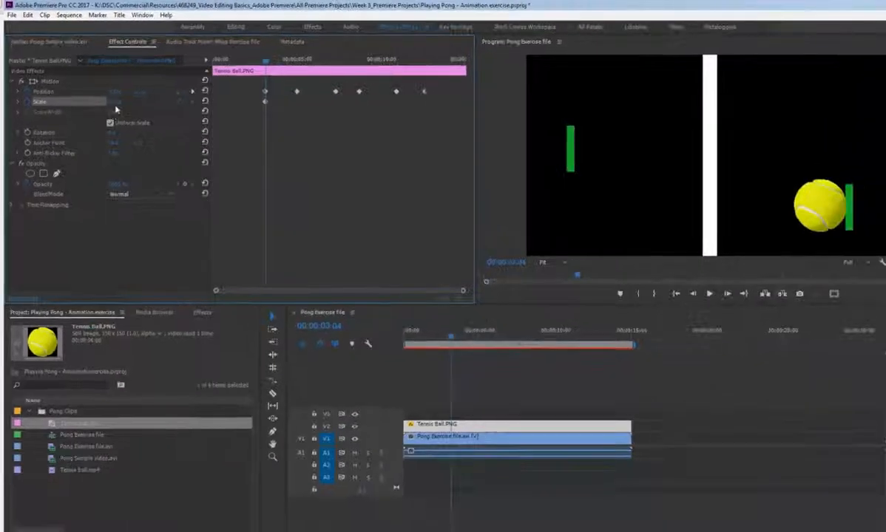
left_click_drag(113, 102, 85, 102)
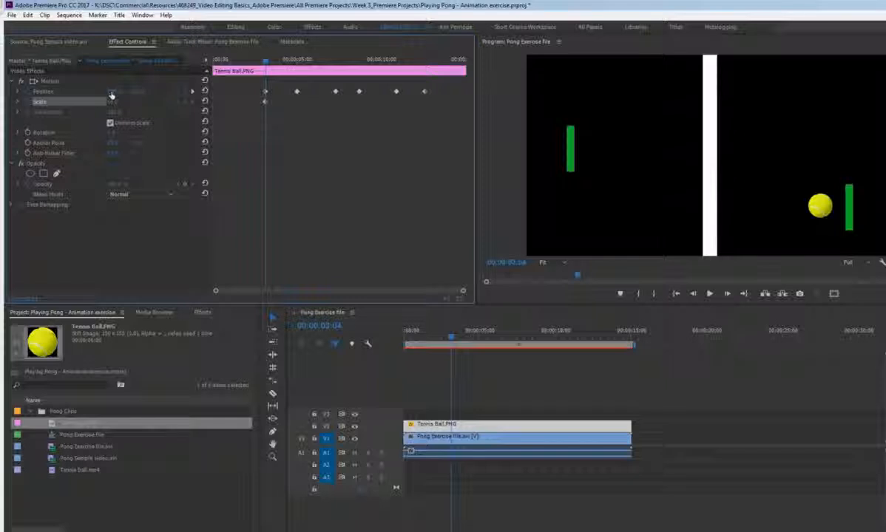
mouse_move(115, 92)
left_mouse_down()
mouse_move(127, 92)
mouse_move(118, 92)
left_mouse_up()
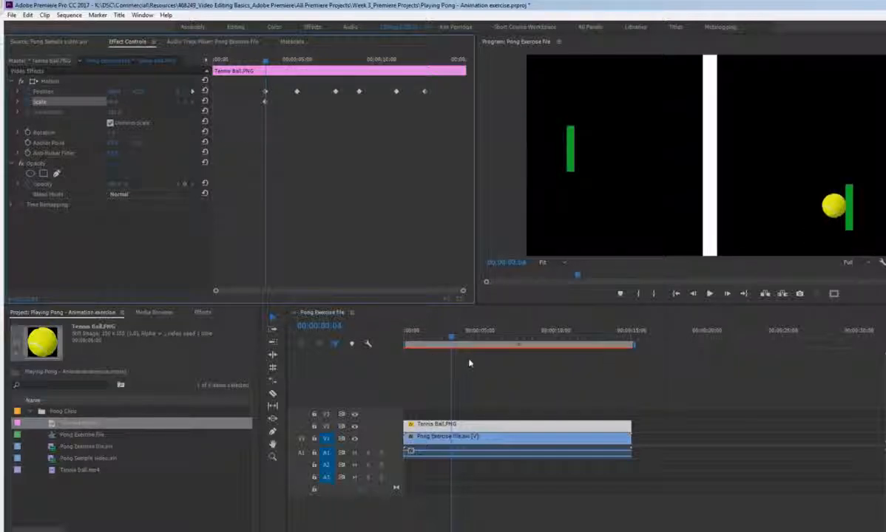
At the second Position keyframe, 00:00:05:01, shift the smaller ball against the left paddle and add a Scale keyframe holding its size.
left_click(193, 92)
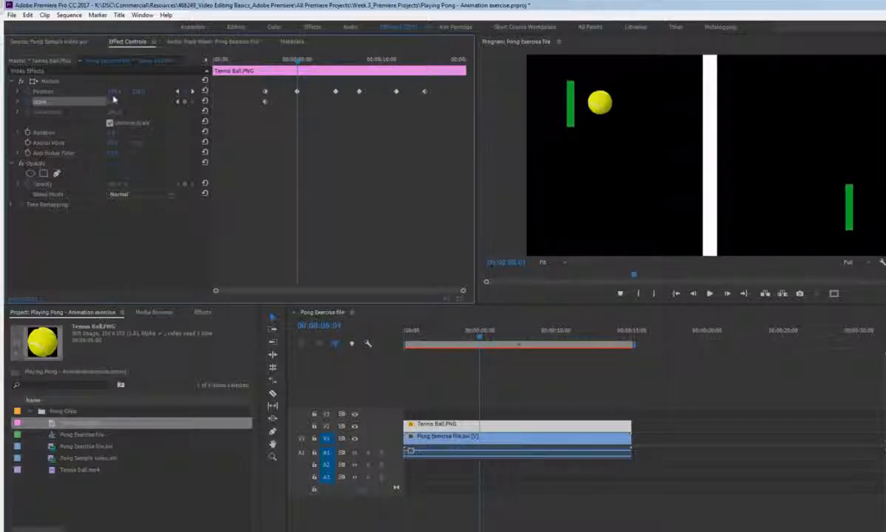
left_click_drag(114, 91, 80, 92)
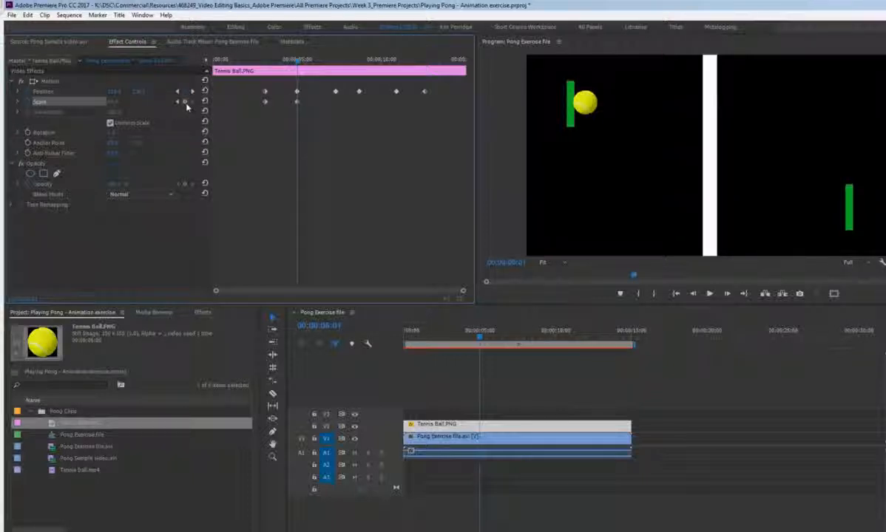
left_click(297, 102)
left_click(295, 102)
Play from just before the first keyframe to about 00:00:05:16 to check the smaller ball's travel between the paddles.
left_click_drag(295, 60, 263, 68)
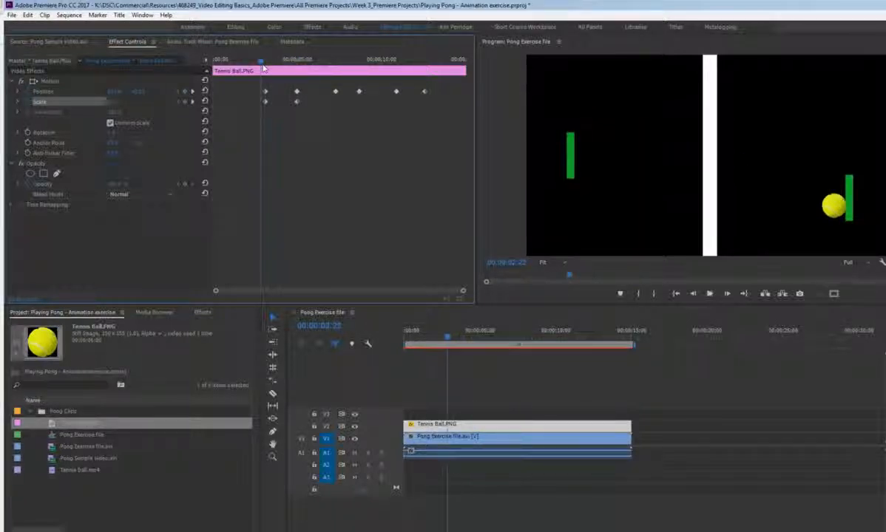
key("space")
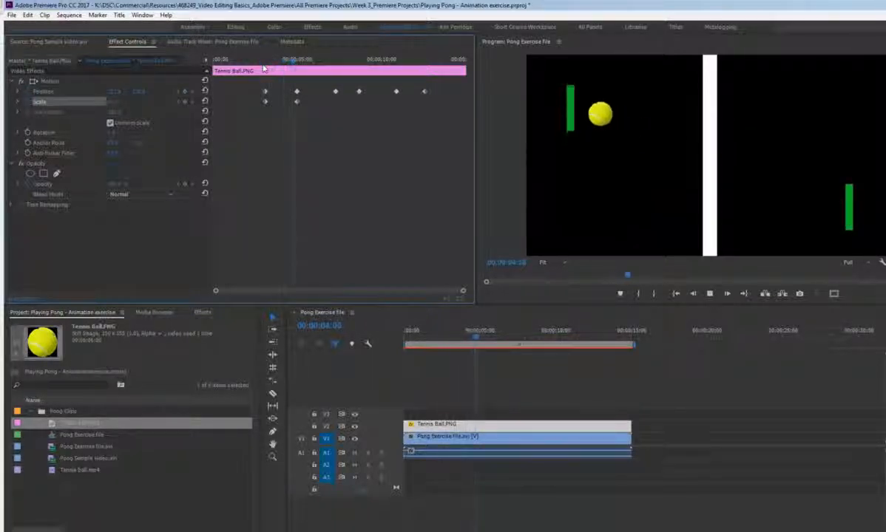
key("space")
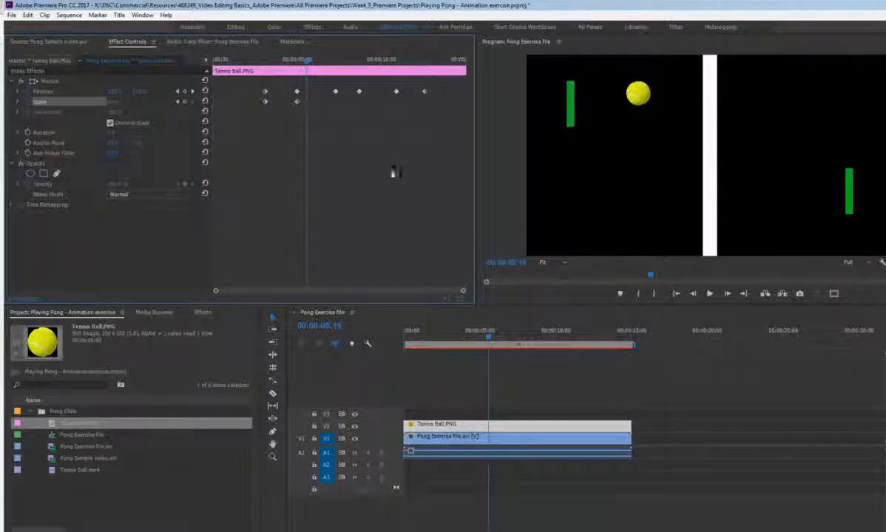
At about 00:00:04:02, midway between the two Scale keyframes, enlarge the tennis ball to about double its size to add another Scale keyframe.
left_click_drag(305, 59, 282, 70)
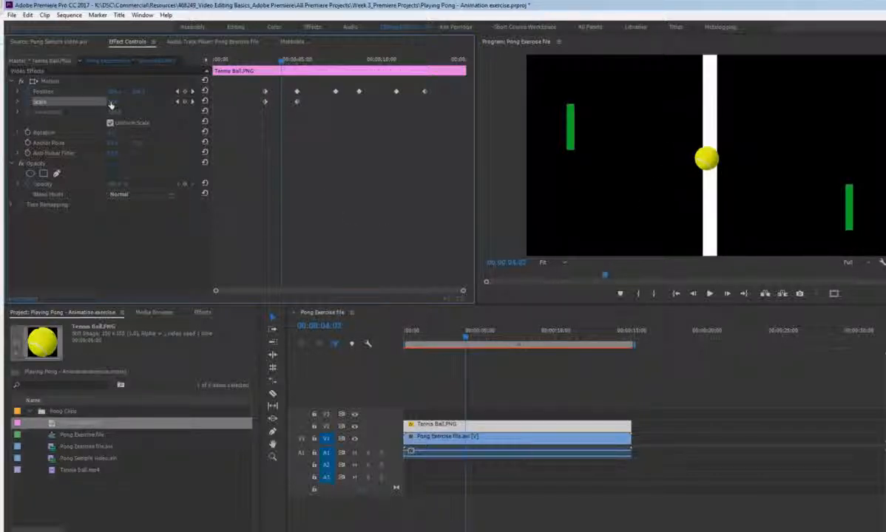
left_click_drag(113, 102, 131, 102)
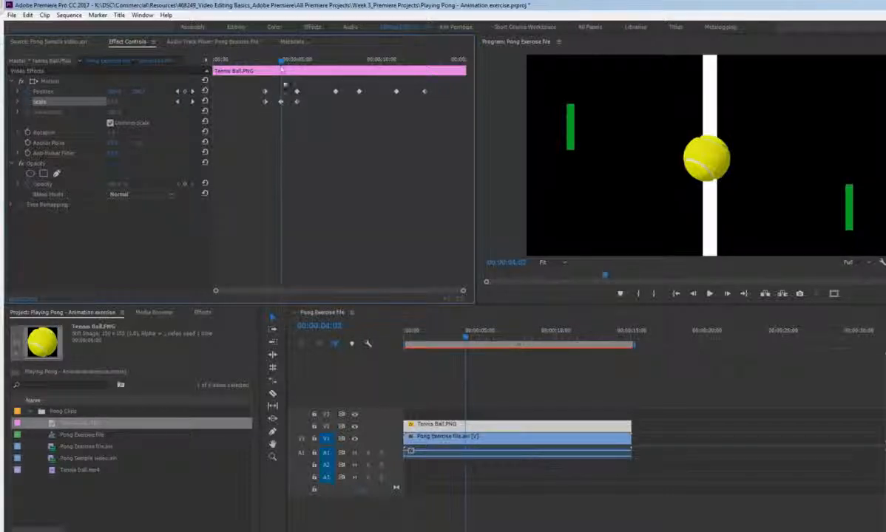
left_click_drag(281, 63, 251, 62)
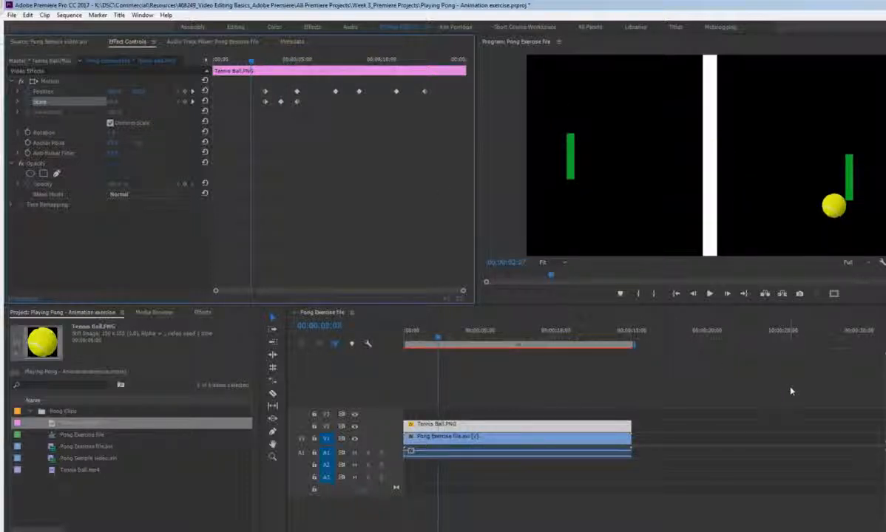
Play from about 00:00:02:07 to just past the second keyframe to check how the ball grows and shrinks in flight.
key("space")
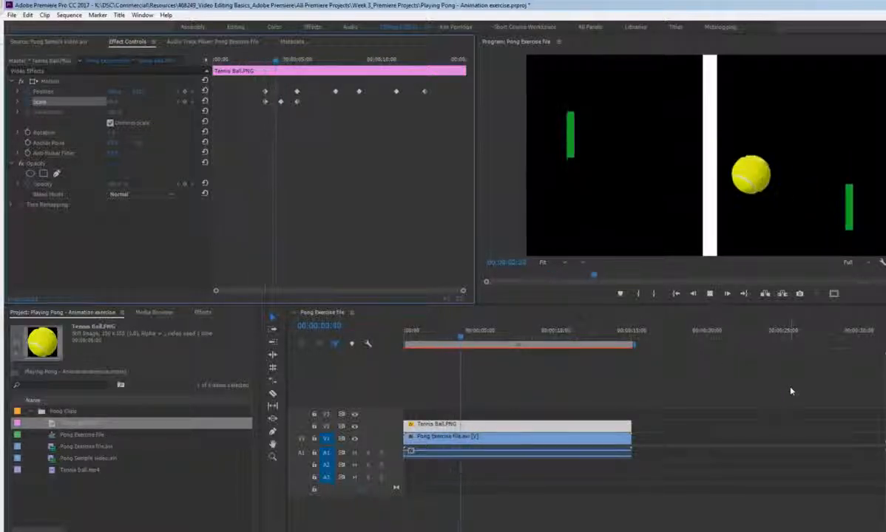
key("space")
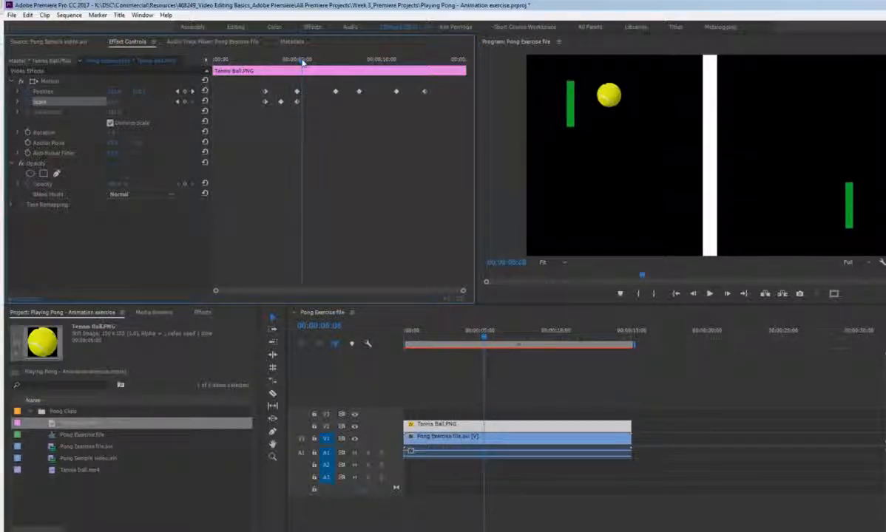
Add a Scale keyframe holding the small size at the third Position keyframe, and enlarge the ball at about 00:00:06:04 to keyframe its mid-flight growth.
left_click_drag(302, 63, 329, 61)
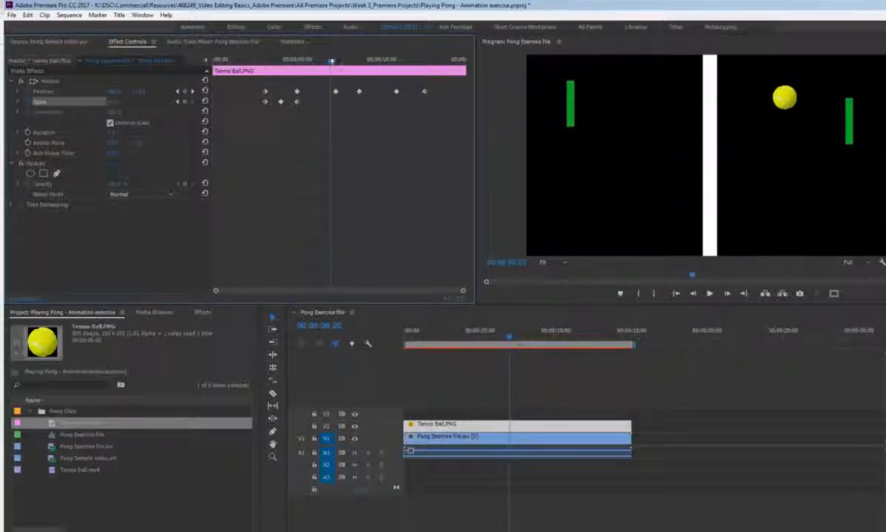
left_click(192, 91)
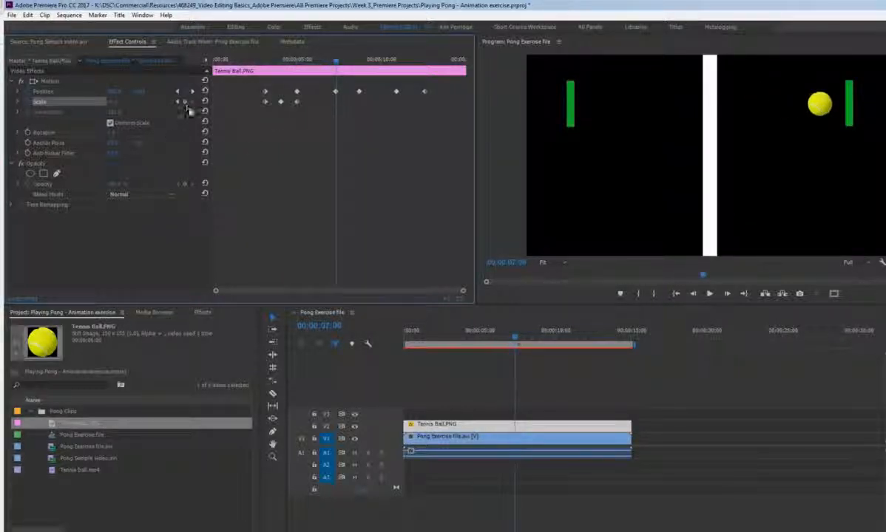
left_click(184, 102)
left_click_drag(336, 63, 315, 69)
left_click_drag(108, 102, 139, 102)
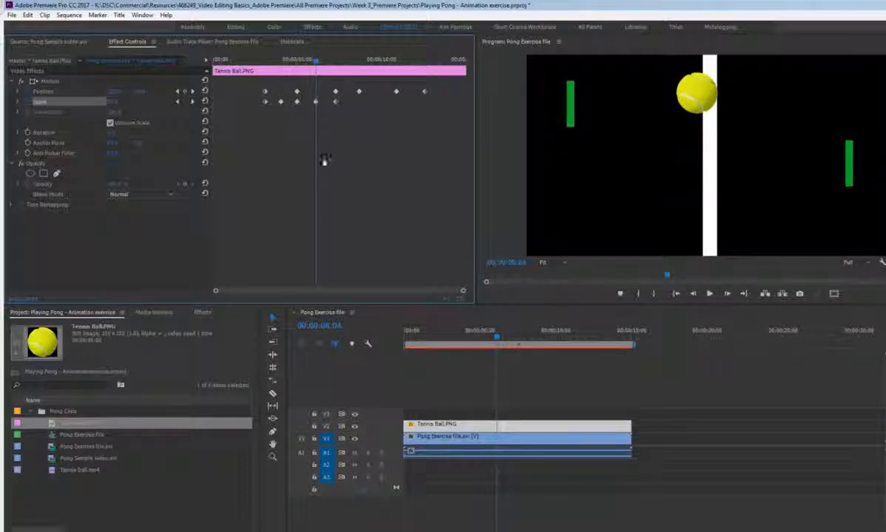
At the fourth Position keyframe, shift the small tennis ball sideways so it touches the left paddle.
left_click(193, 92)
left_click(192, 92)
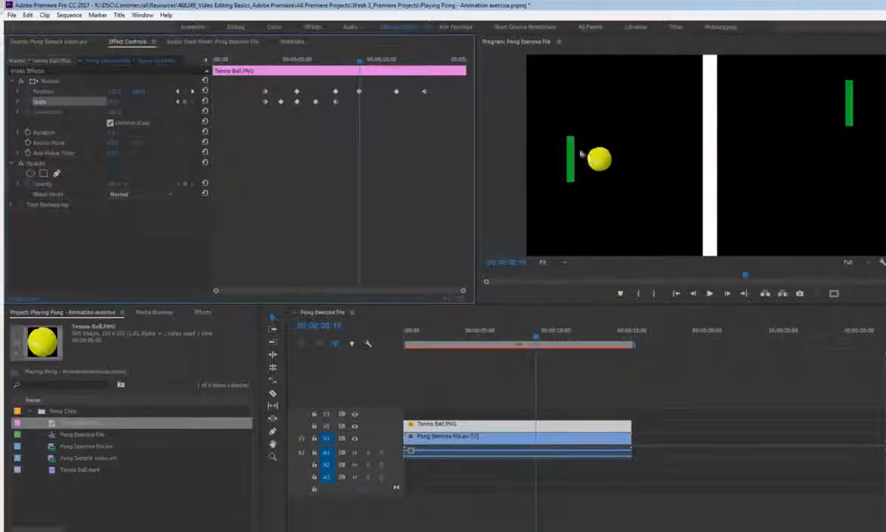
left_click_drag(116, 96, 102, 95)
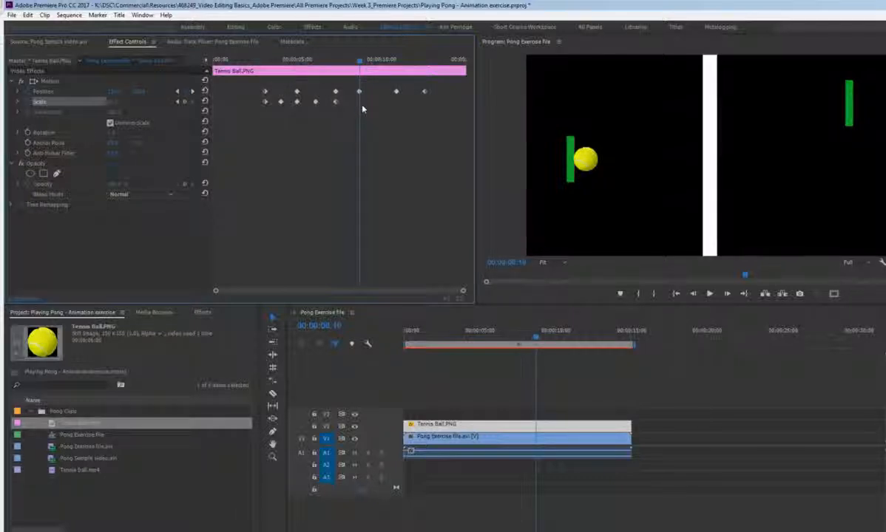
Add a Scale keyframe holding the small size at the fourth Position keyframe, and enlarge the ball to about double at 00:00:08:00.
left_click(185, 101)
left_click_drag(359, 62, 349, 67)
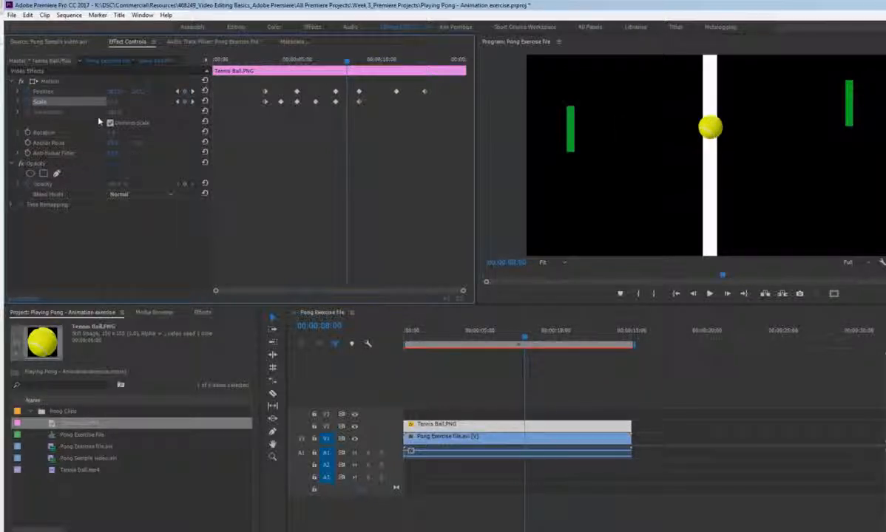
left_click_drag(112, 102, 133, 102)
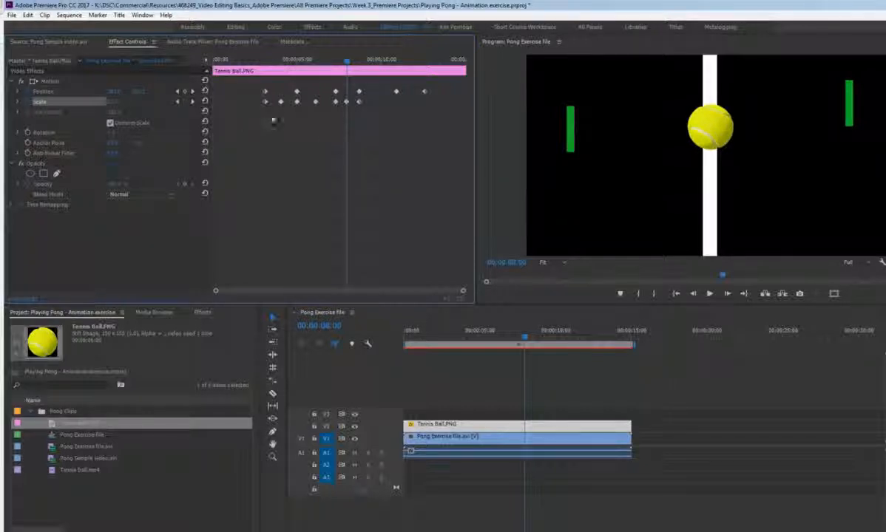
At the fifth Position keyframe, add a Scale keyframe holding the small size and shift the ball against the right paddle.
left_click(193, 92)
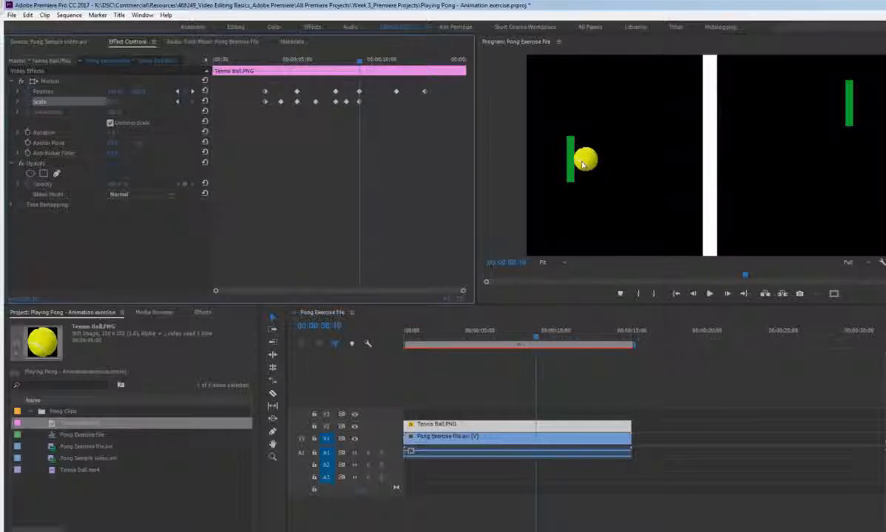
left_click(192, 91)
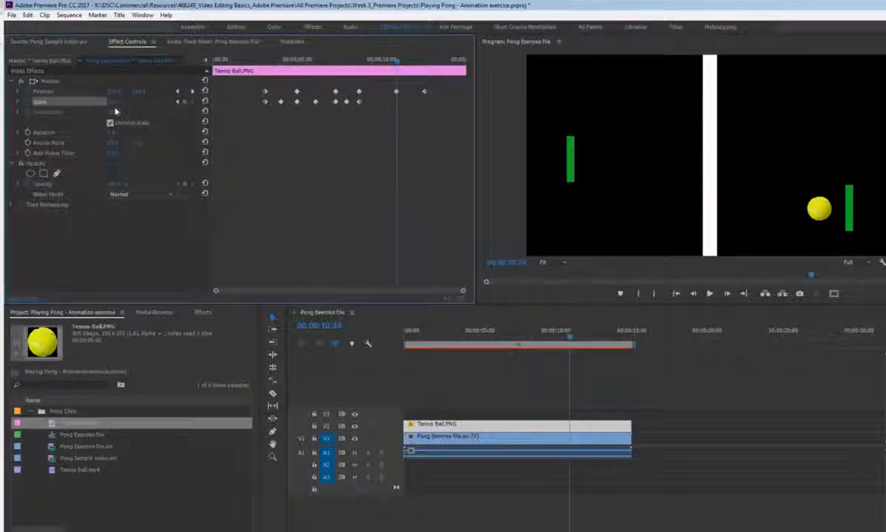
left_click(185, 103)
left_click_drag(114, 92, 137, 91)
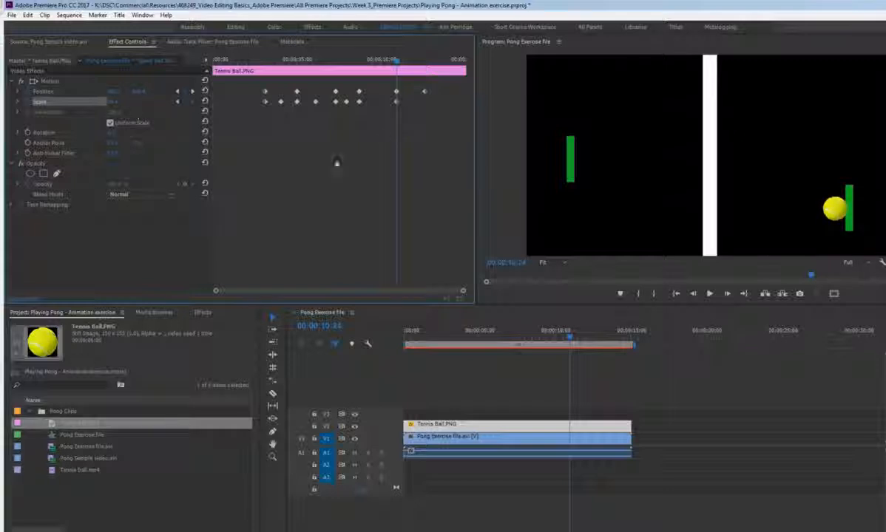
At about 00:00:09:22, midway between the last two Scale keyframes, enlarge the tennis ball to about double its size.
left_click_drag(398, 62, 380, 65)
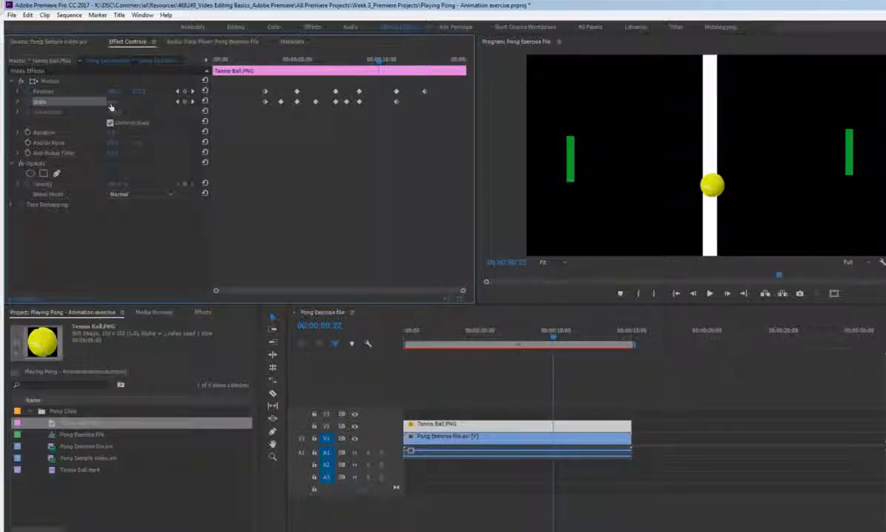
left_click_drag(112, 102, 131, 102)
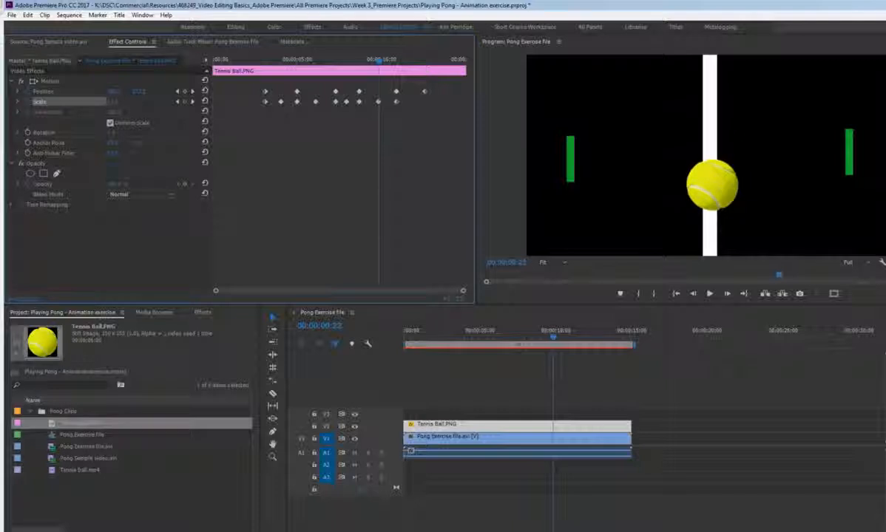
Add a Scale keyframe holding the small size at the last Position keyframe, and enlarge the ball to about double at 00:00:11:21.
left_click(193, 91)
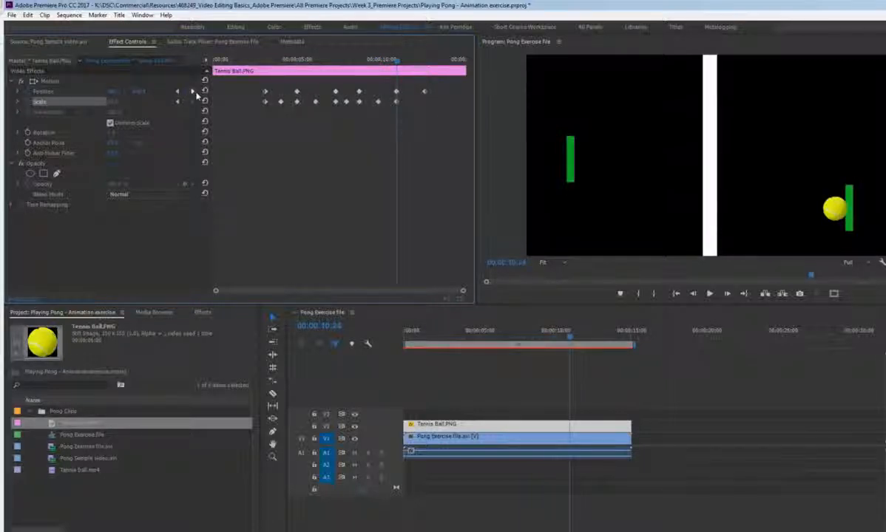
left_click(194, 91)
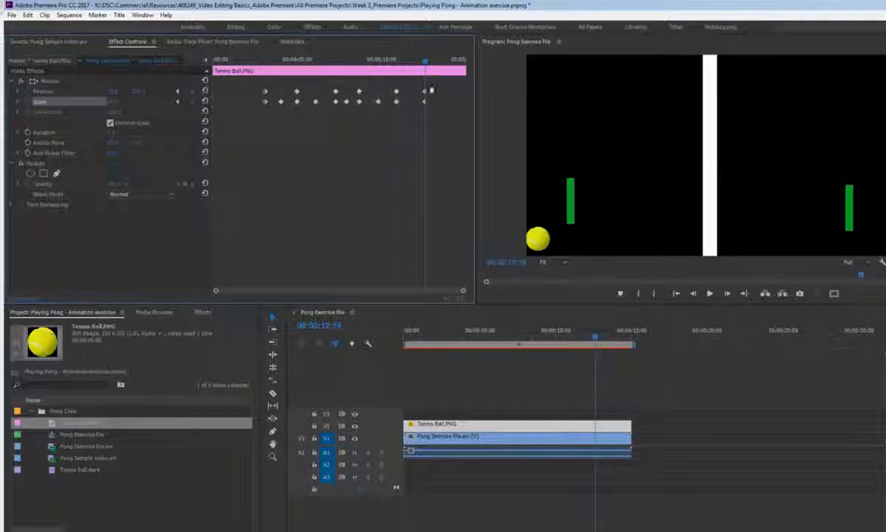
left_click_drag(424, 62, 414, 66)
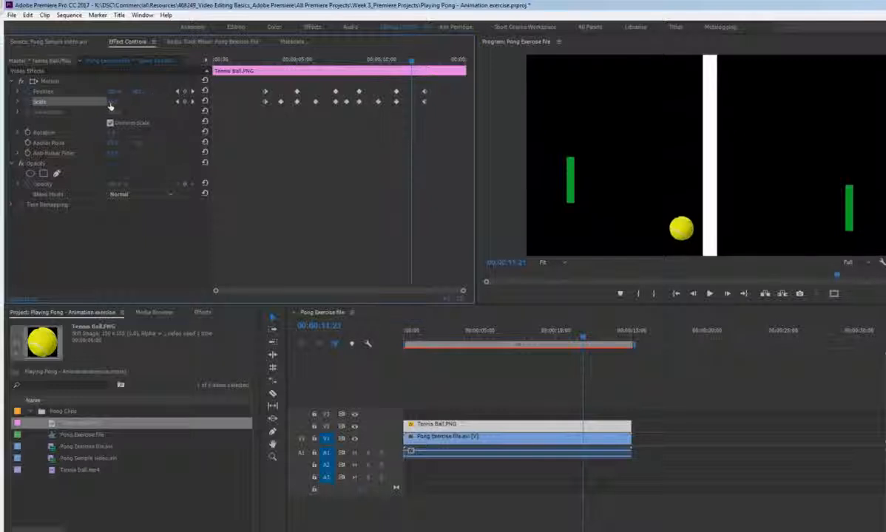
left_click_drag(113, 102, 125, 102)
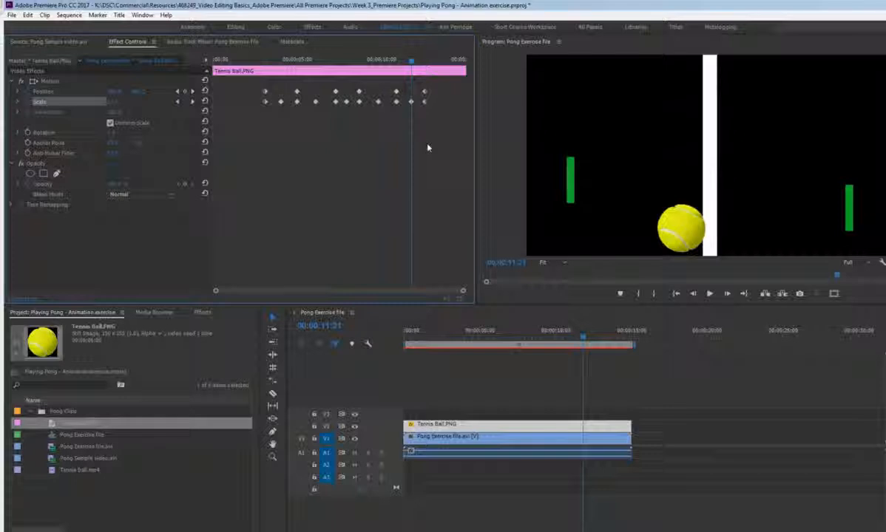
Play from just before the first keyframe to about 00:00:08:13 to check the ball's size changes and its contact with the paddles.
left_click_drag(412, 57, 267, 60)
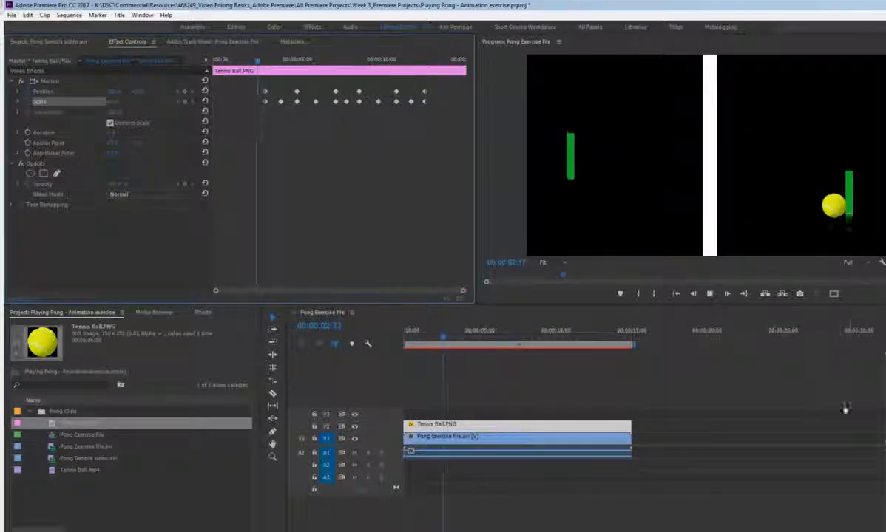
key("space")
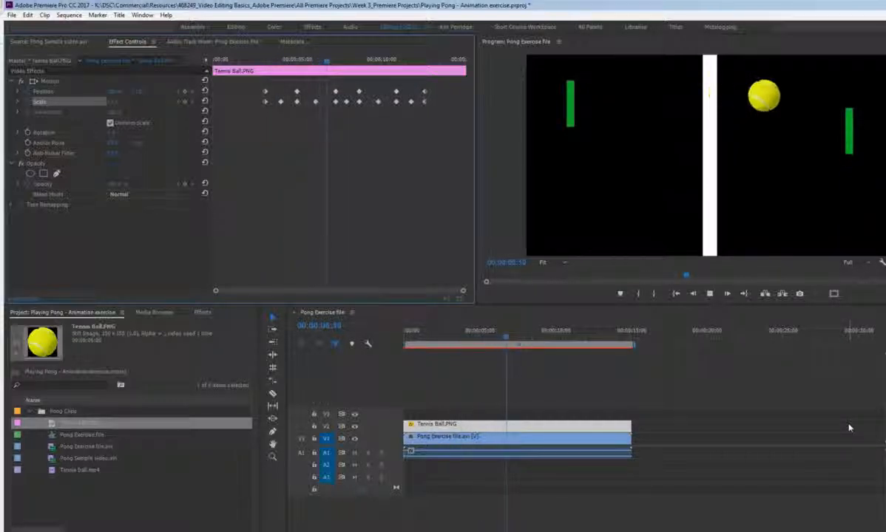
key("space")
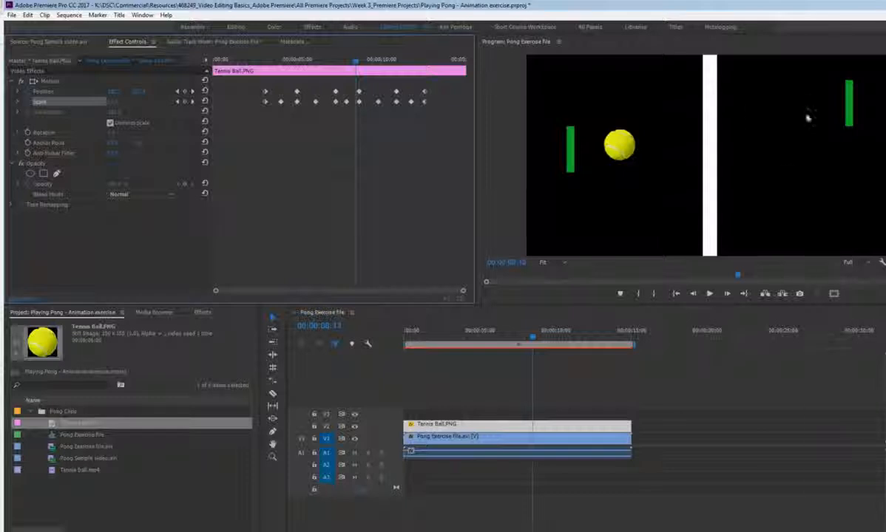
At the third Position keyframe, shift the small tennis ball sideways so it touches the right paddle.
left_click_drag(363, 72, 336, 76)
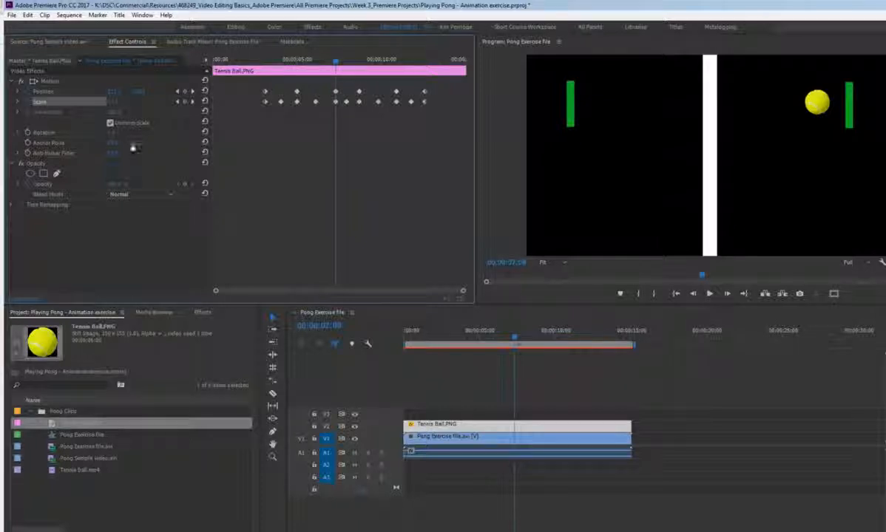
left_click_drag(324, 102, 337, 98)
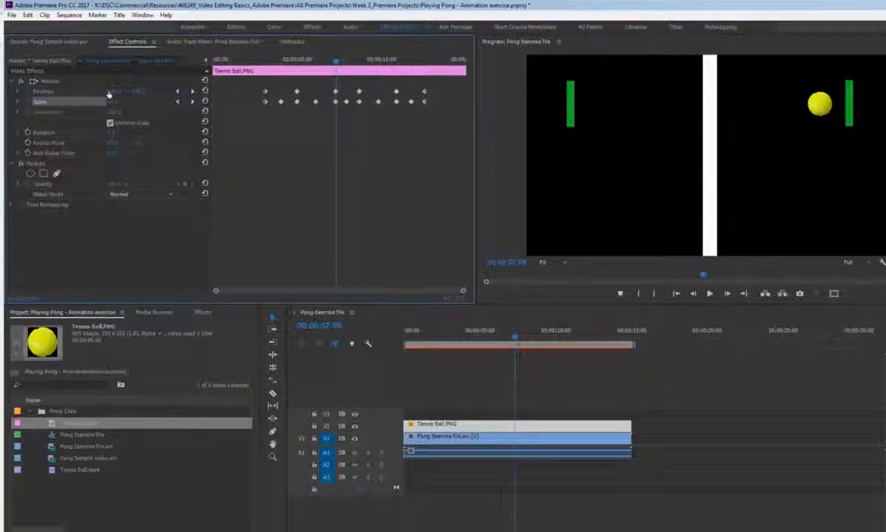
left_click_drag(114, 91, 132, 91)
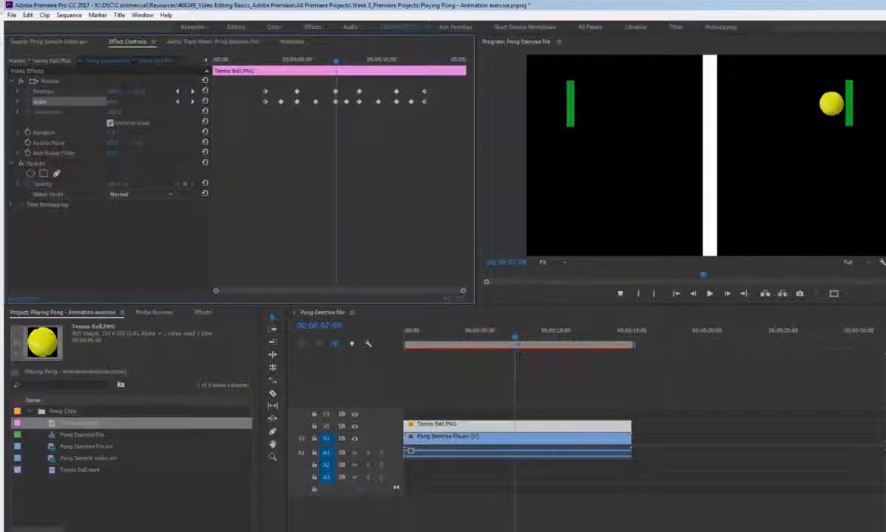
Play the animation from the first keyframe past the last one to check the ball's whole flight.
left_click_drag(336, 62, 264, 62)
key("space")
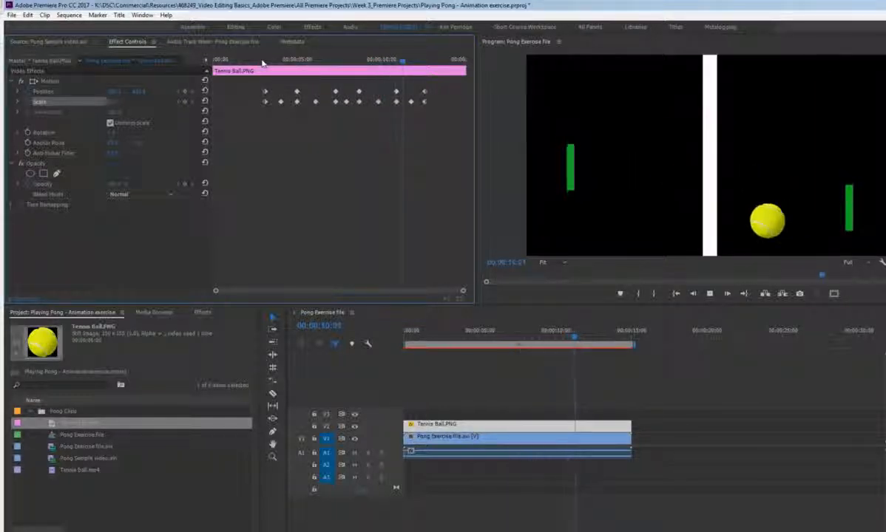
key("space")
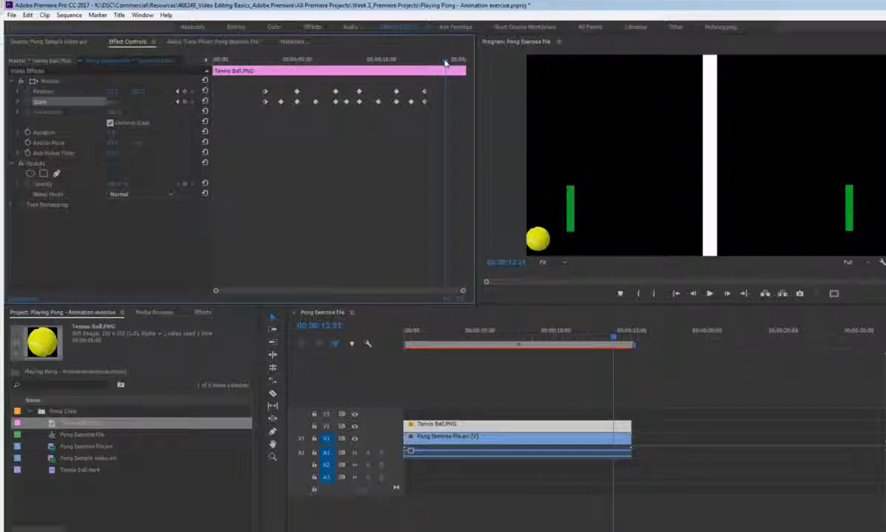
Compare the ball with the right paddle around the first keyframe, and move the first Position keyframe slightly earlier, to just before three seconds.
left_click_drag(445, 62, 261, 53)
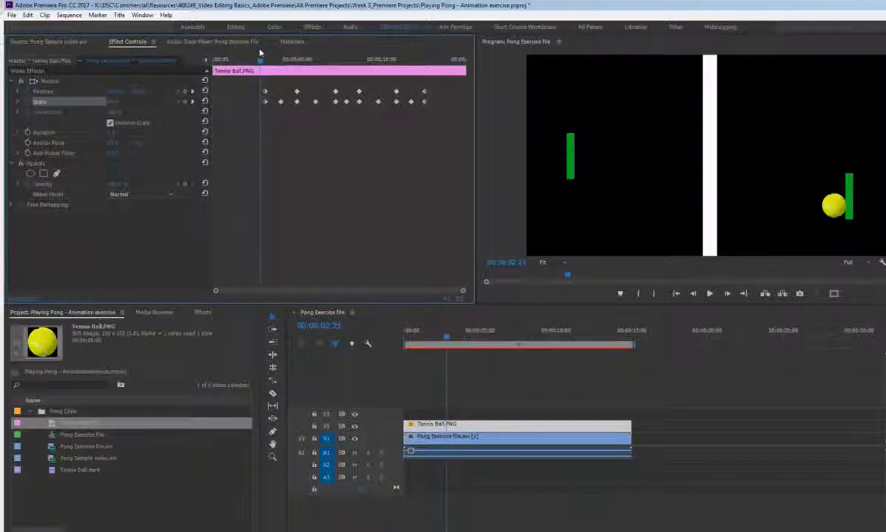
left_click_drag(260, 52, 267, 52)
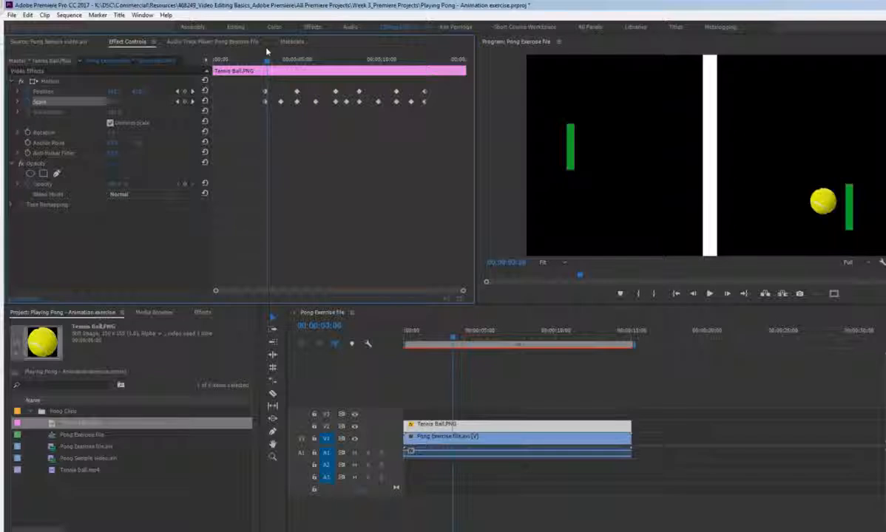
mouse_move(267, 52)
left_mouse_down()
mouse_move(245, 57)
mouse_move(260, 46)
left_mouse_up()
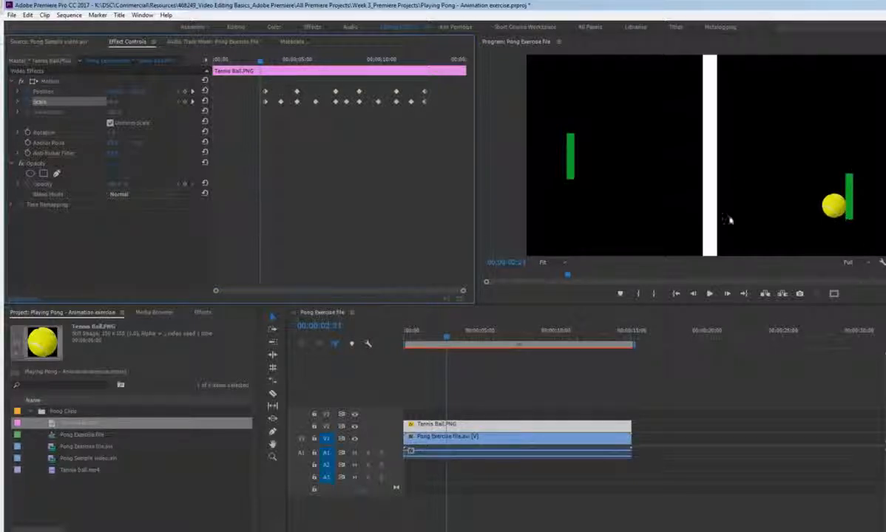
left_click(263, 85)
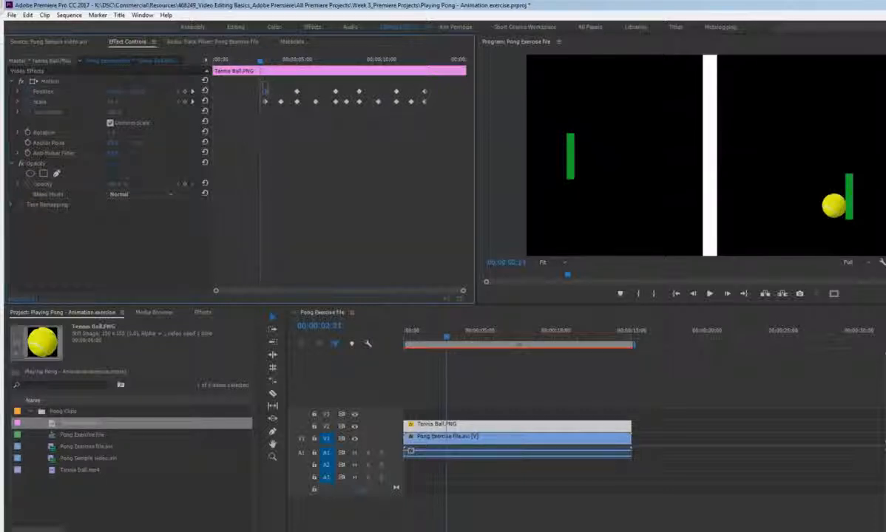
left_click_drag(269, 94, 269, 97)
left_click(263, 101)
Play from before the first Position keyframe through the start of the flight to check when the ball leaves the right paddle.
left_click(236, 61)
key("space")
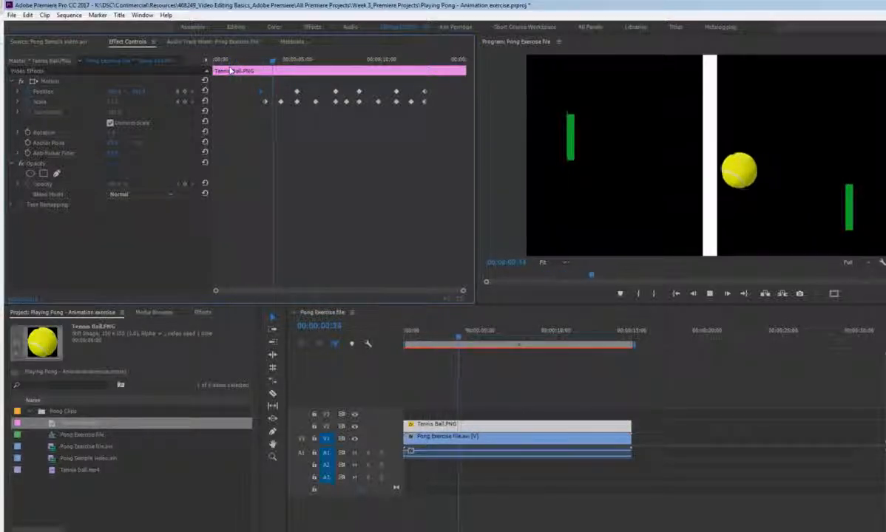
key("space")
Move the first Position keyframe earlier, to about 00:00:02:10, and play the animation past the last keyframe to check it.
left_click_drag(278, 65, 253, 68)
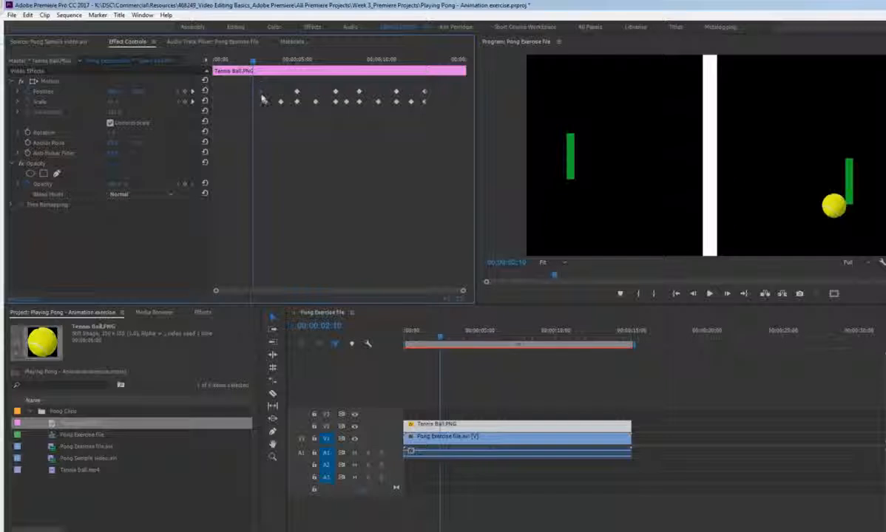
left_click_drag(240, 63, 239, 70)
key("space")
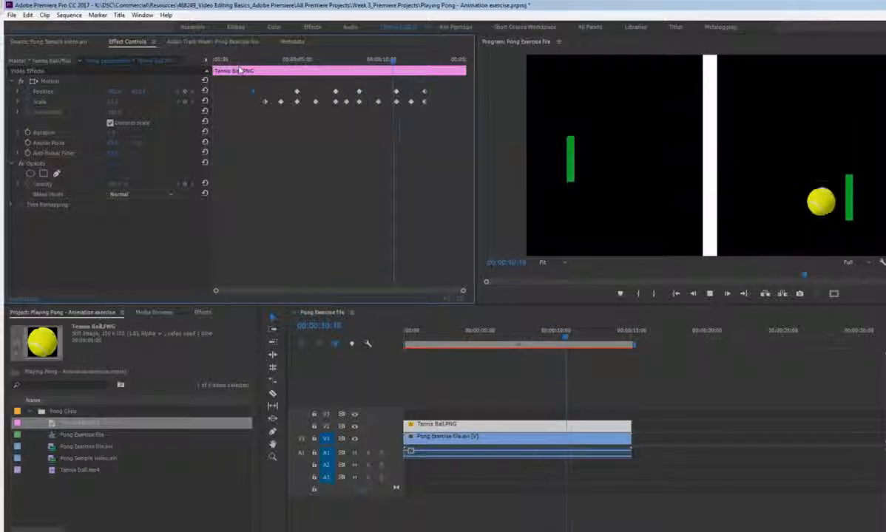
key("space")
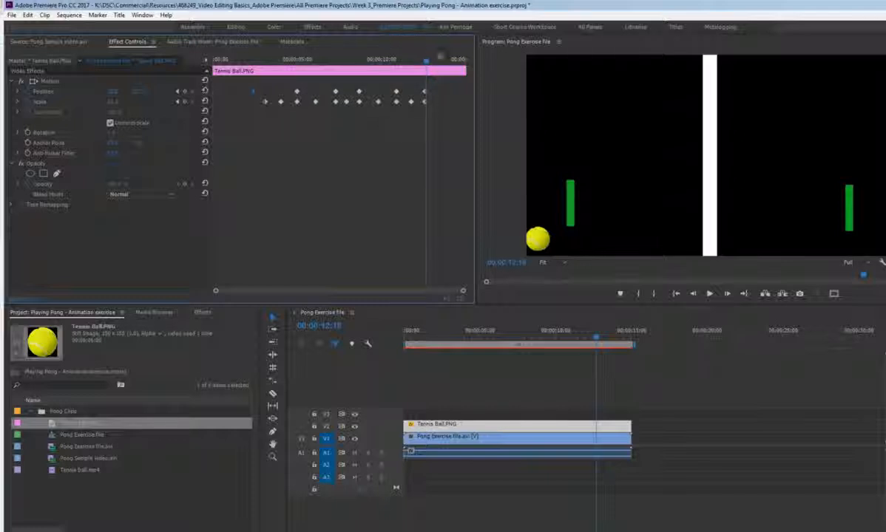
left_click_drag(424, 61, 249, 61)
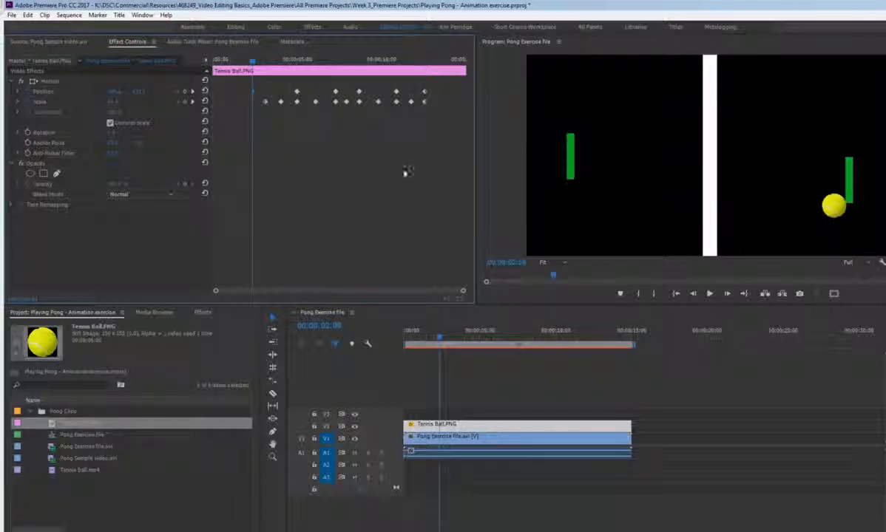
Display the ball's motion path and bend its first leg downward using the path handles of the first two Position keyframes.
left_click(31, 81)
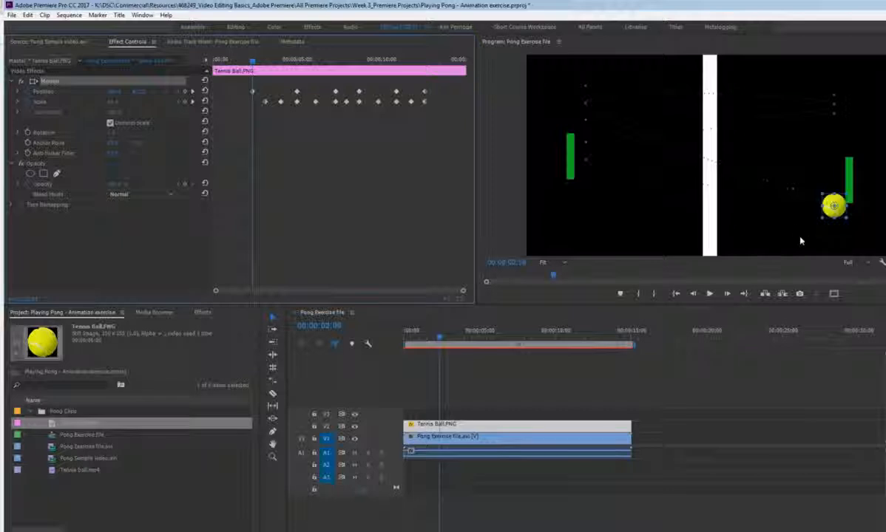
mouse_move(440, 341)
left_mouse_down()
mouse_move(429, 341)
mouse_move(441, 340)
left_mouse_up()
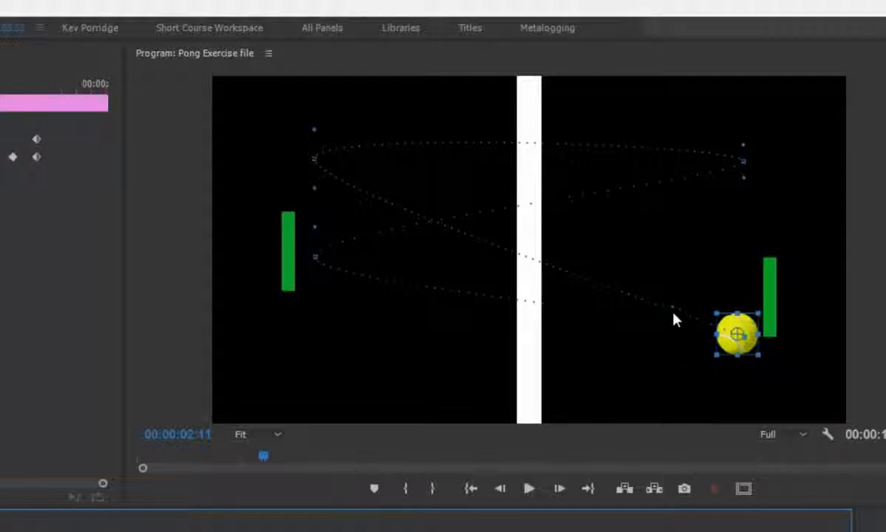
left_click_drag(673, 313, 610, 356)
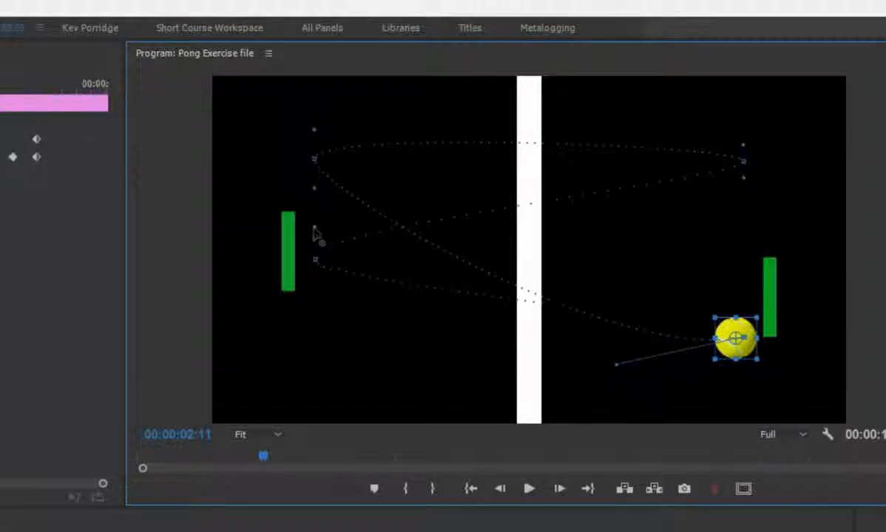
mouse_move(314, 188)
left_mouse_down()
mouse_move(312, 211)
mouse_move(310, 176)
mouse_move(335, 181)
mouse_move(286, 182)
mouse_move(317, 215)
mouse_move(315, 226)
mouse_move(317, 202)
left_mouse_up()
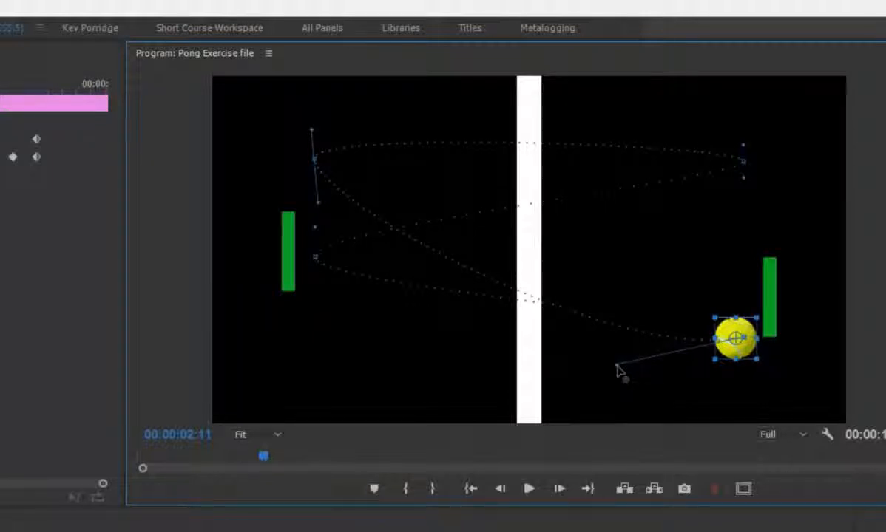
mouse_move(617, 367)
left_mouse_down()
mouse_move(684, 358)
mouse_move(600, 366)
left_mouse_up()
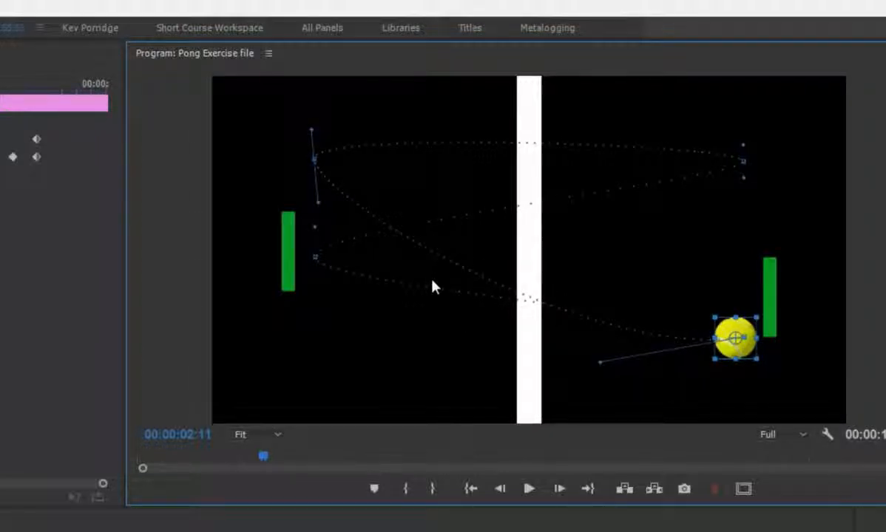
Play from before the first keyframe past the second bounce to check the ball's curved path.
left_click_drag(370, 531, 222, 531)
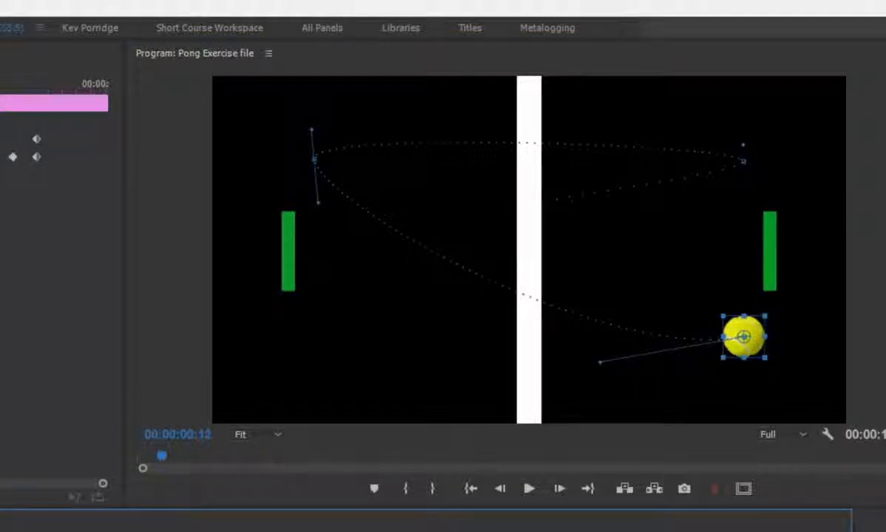
key("space")
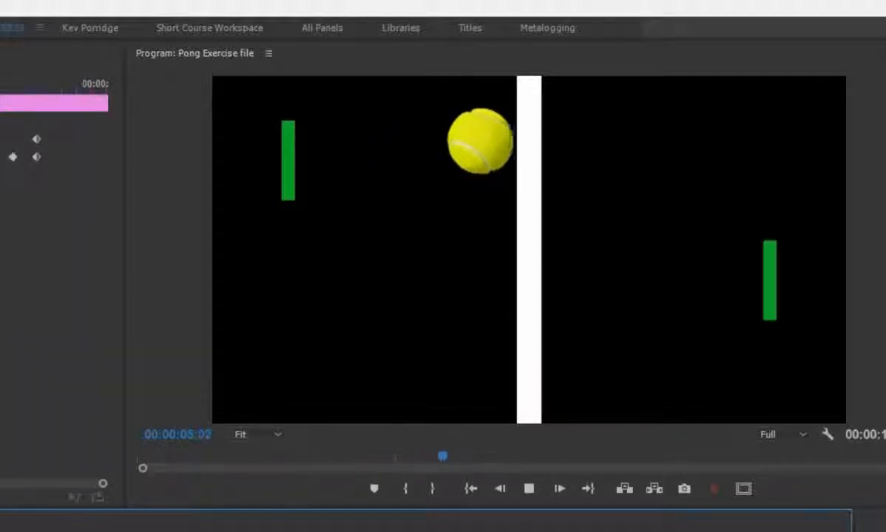
key("space")
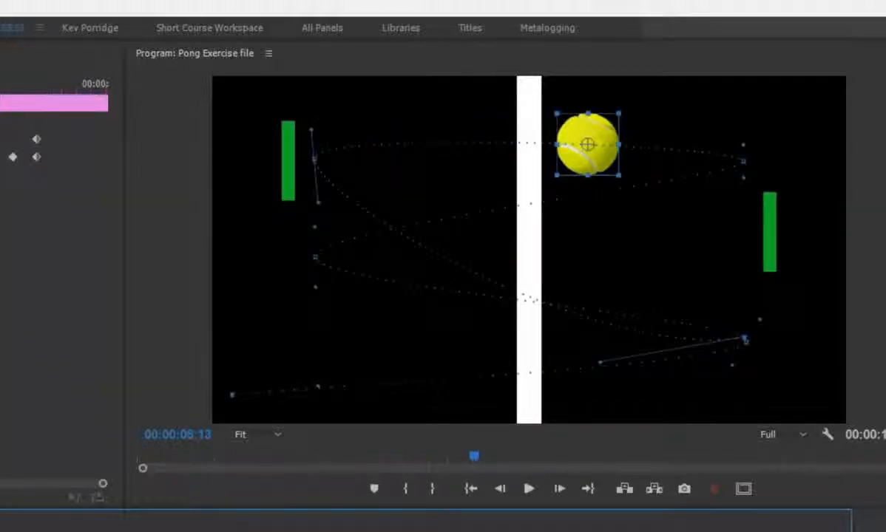
Extend the lower path handle of the third Position keyframe, at the right paddle, downward to reshape the ball's rebound.
key("shift+5")
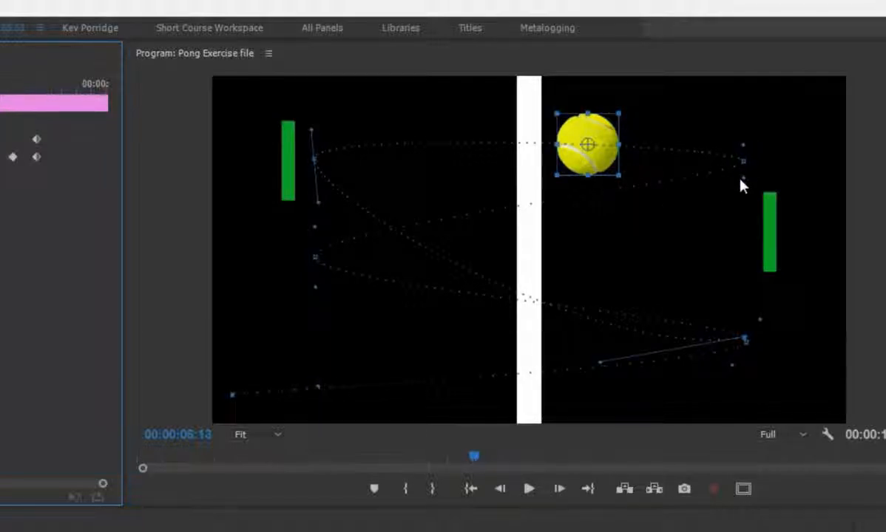
left_click_drag(741, 179, 746, 260)
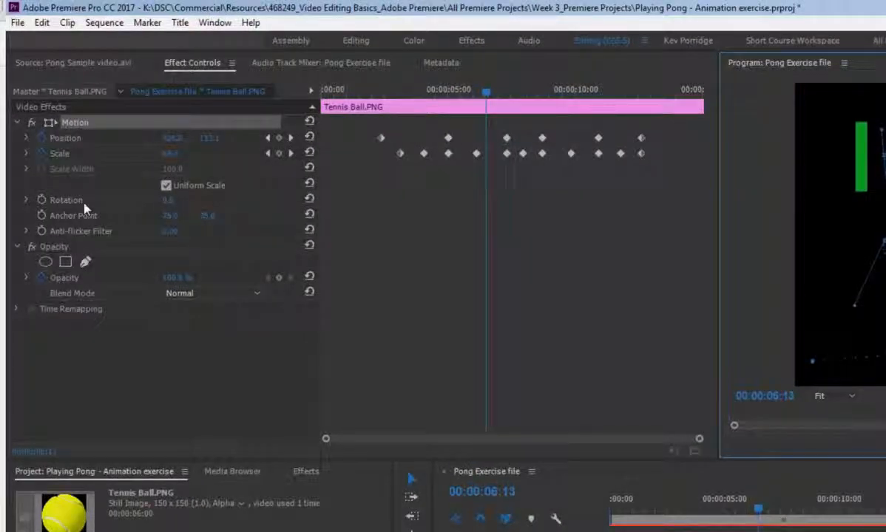
Start Rotation keyframing at the first Position keyframe, 00:00:02:10, and add a Rotation keyframe with an increased angle at the second Position keyframe.
left_click_drag(488, 90, 381, 93)
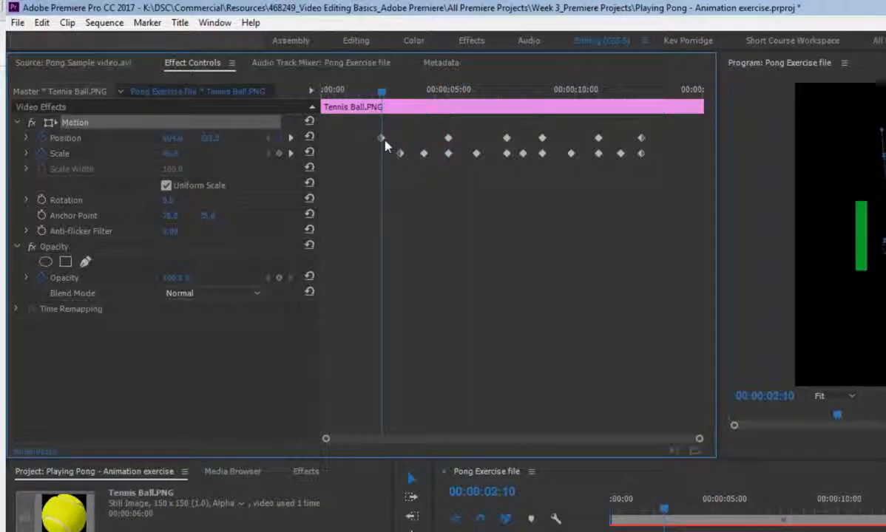
left_click(42, 200)
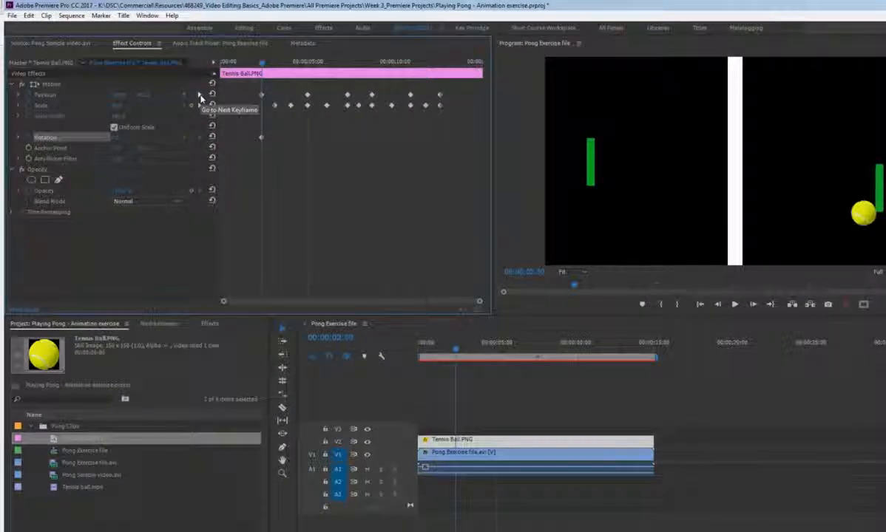
left_click(231, 111)
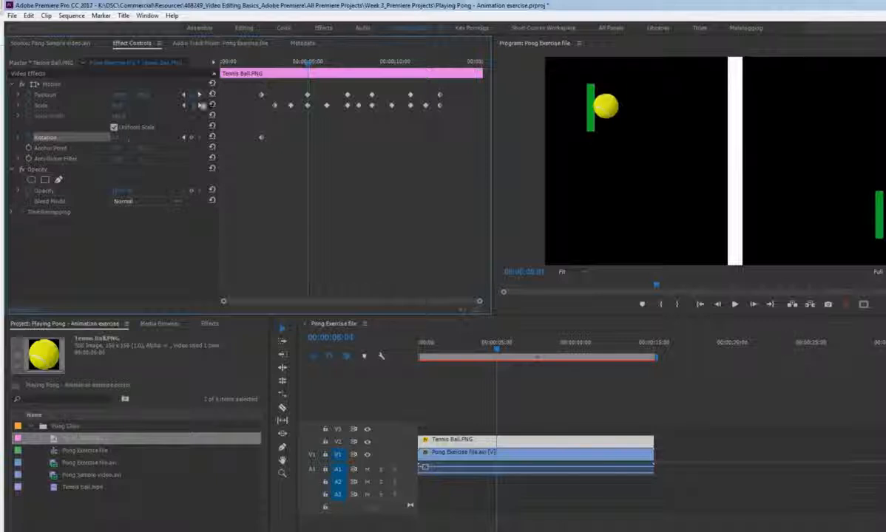
left_click_drag(116, 138, 122, 137)
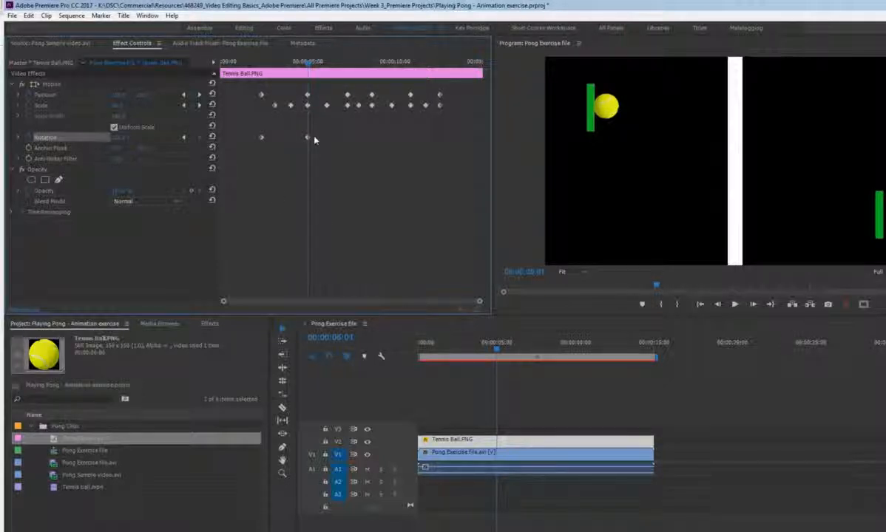
Play the first leg of the flight from before the first keyframe to check how the ball spins.
left_click(289, 62)
left_click_drag(291, 64, 255, 65)
key("space")
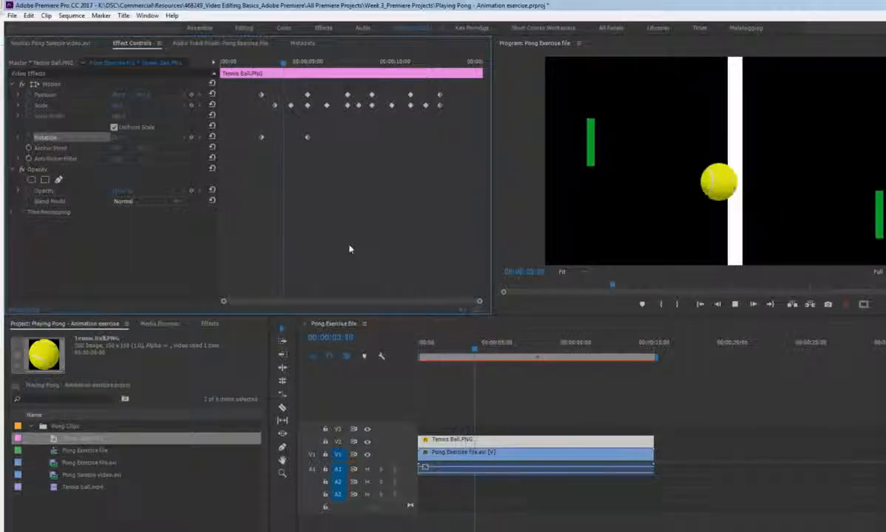
key("space")
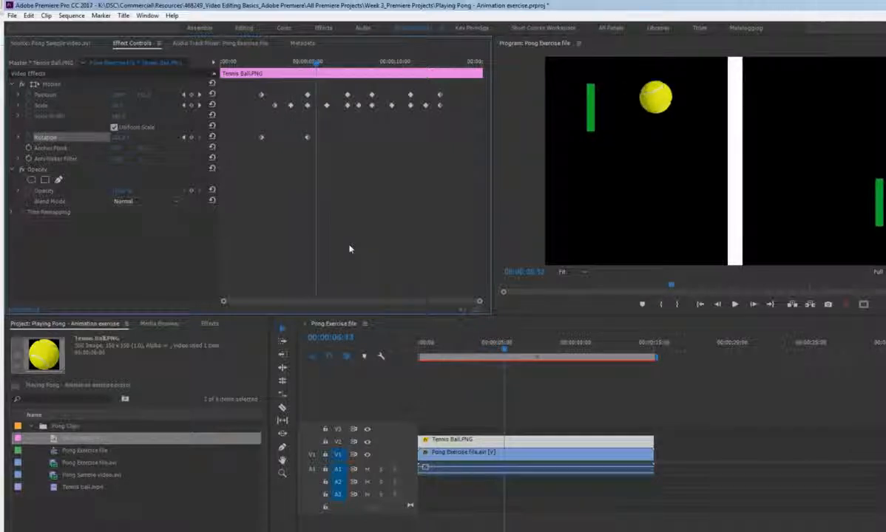
Enter a new Rotation angle at the second keyframe and replay the ball's flight to the left paddle.
left_click(183, 105)
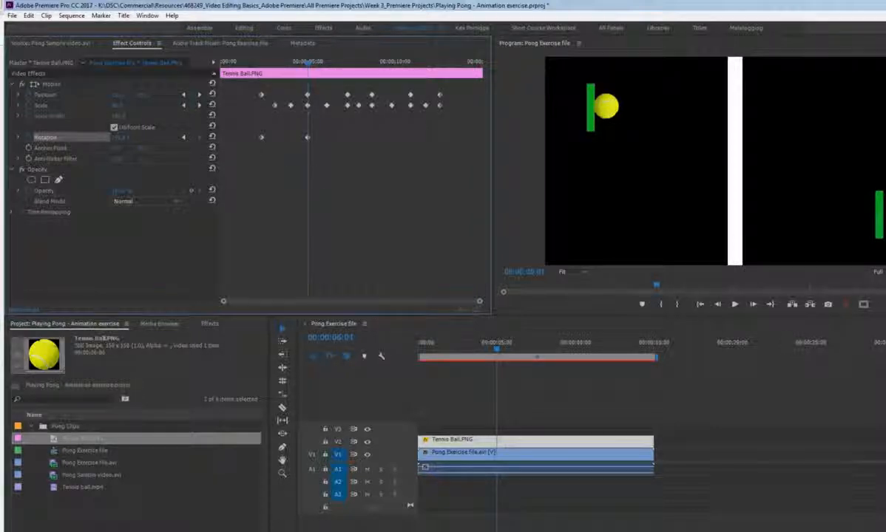
left_click(120, 137)
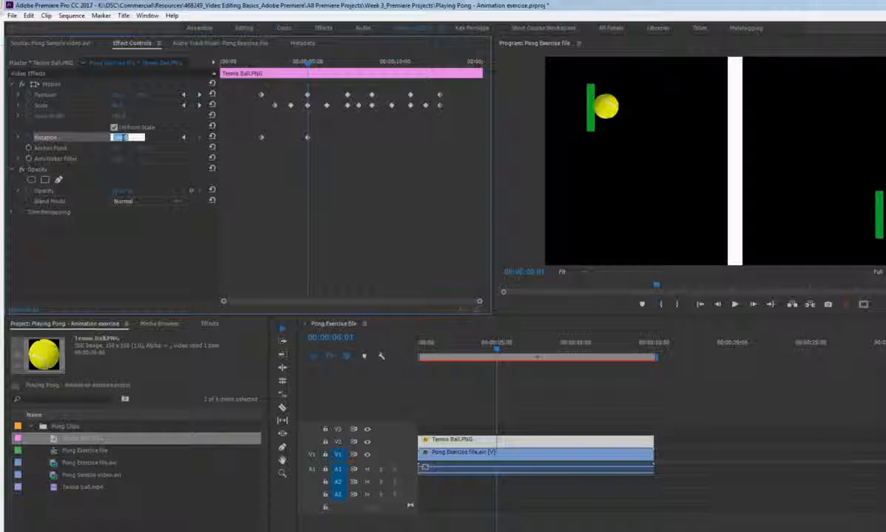
left_click(107, 133)
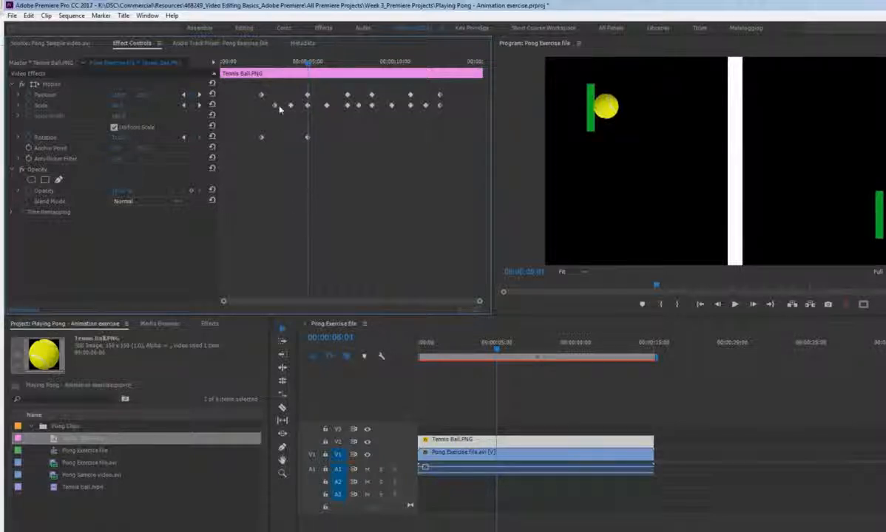
left_click_drag(309, 64, 257, 65)
key("space")
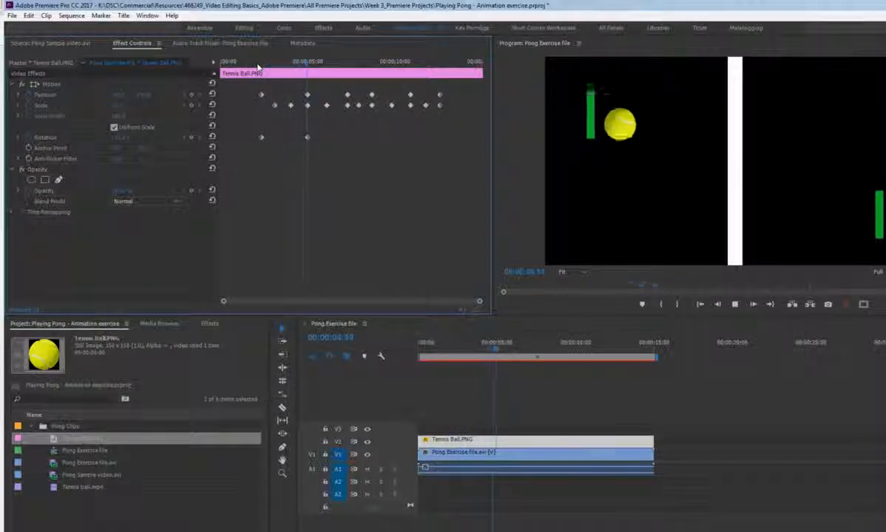
key("space")
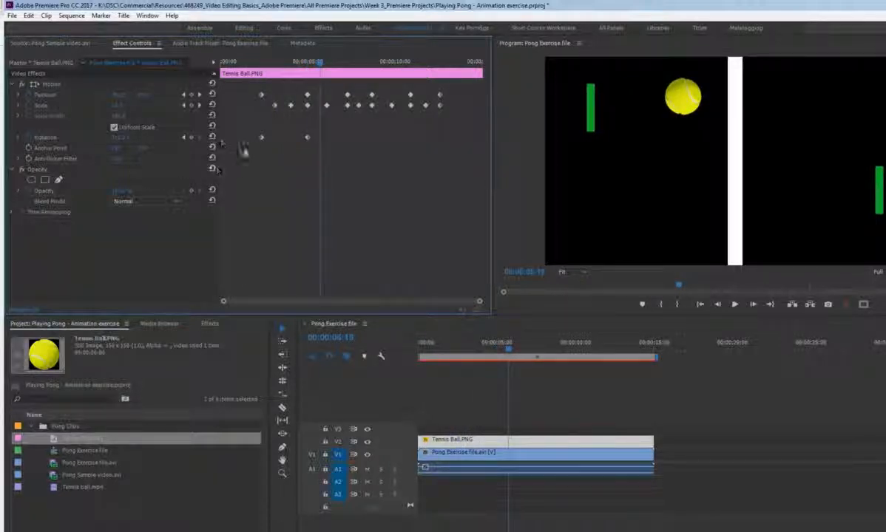
Adjust the Rotation angle at the second keyframe again and play from the first keyframe to recheck the spin.
left_click(183, 137)
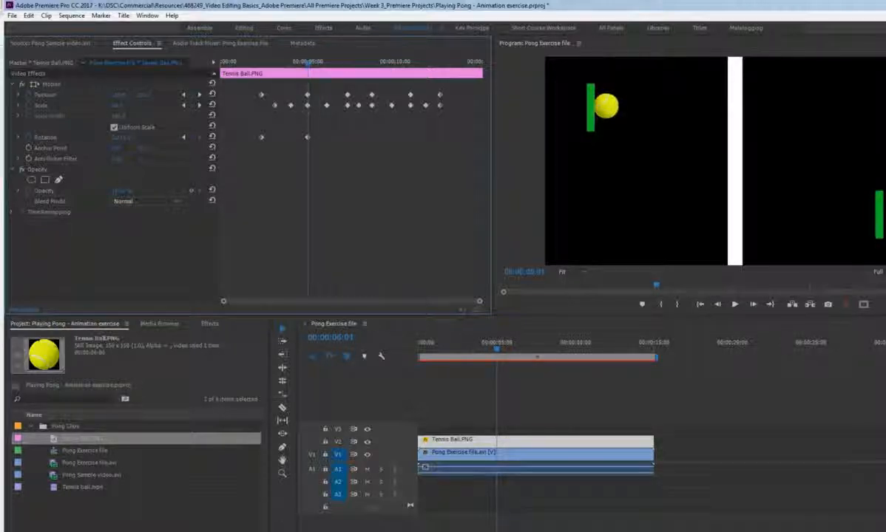
left_click(184, 138)
key("space")
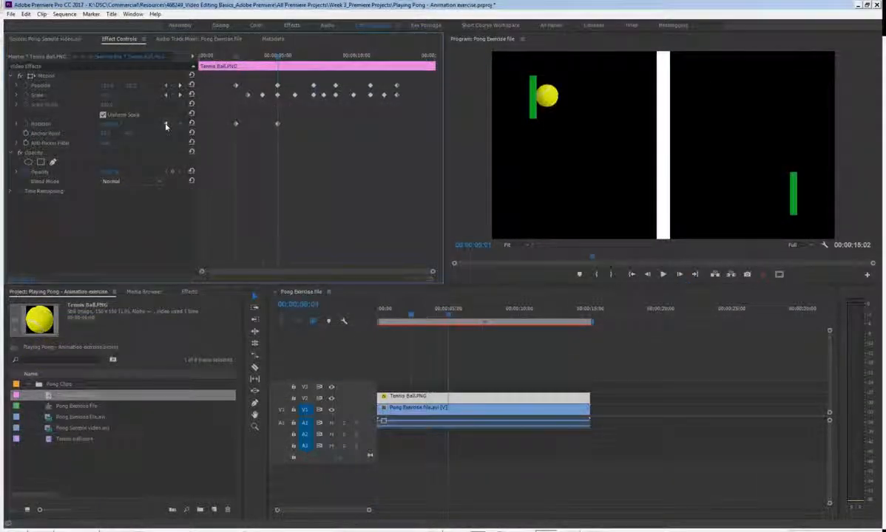
left_click(165, 125)
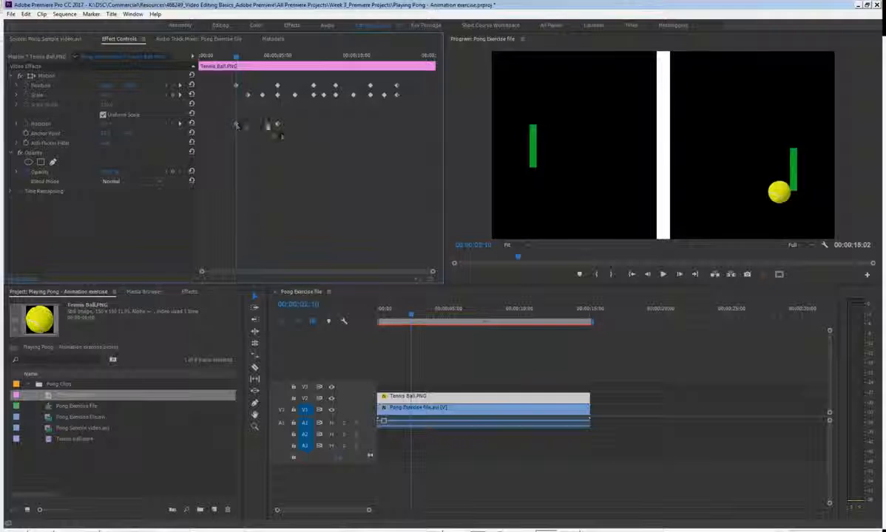
key("space")
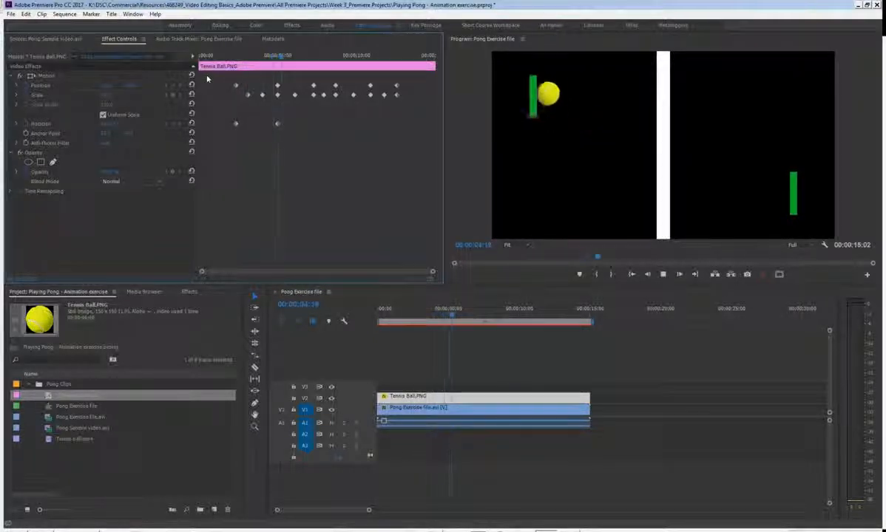
key("space")
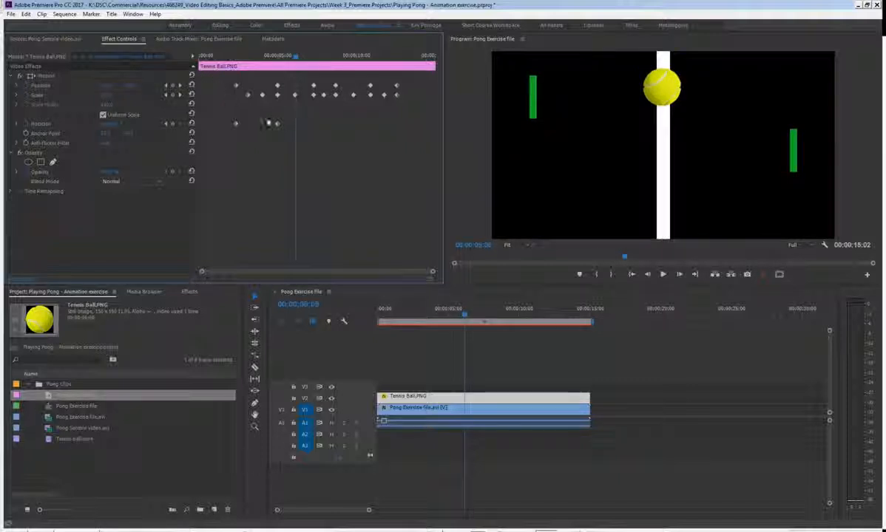
Add Rotation keyframes with changed angles at the third, fourth, fifth and last Position keyframes.
left_click(180, 87)
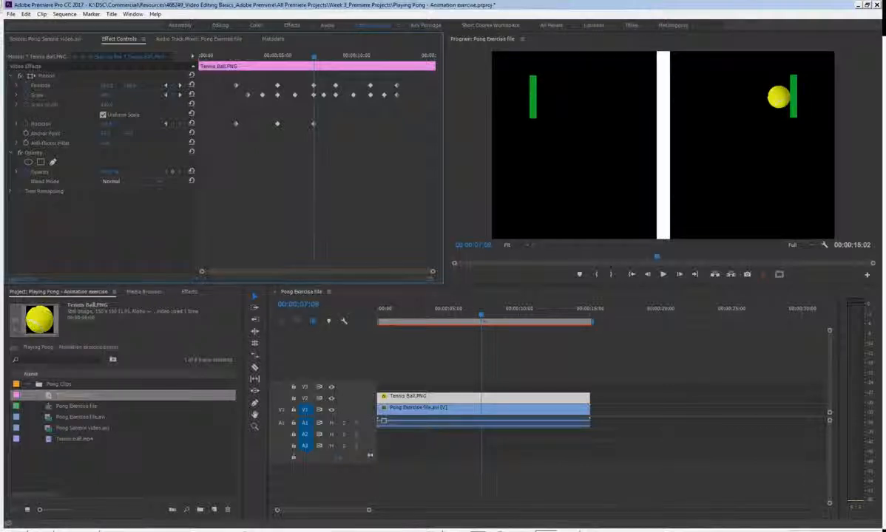
mouse_move(314, 57)
left_mouse_down()
mouse_move(244, 65)
mouse_move(312, 65)
left_mouse_up()
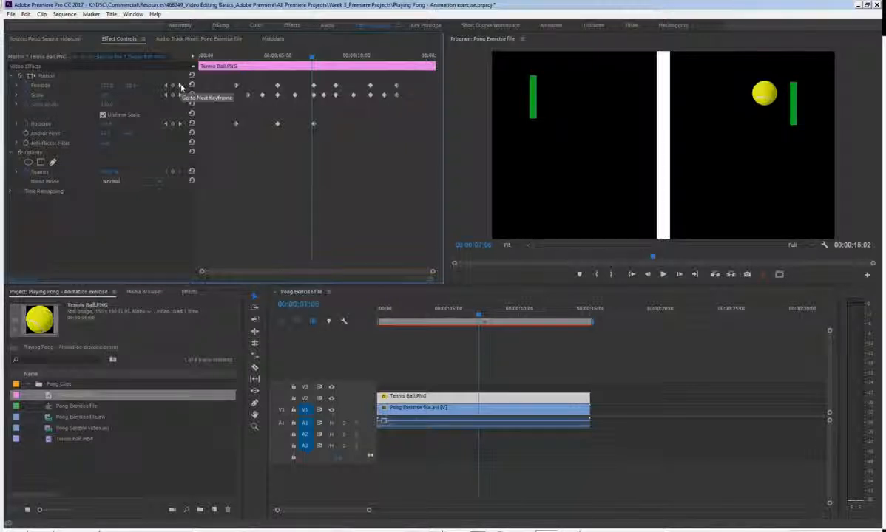
left_click(180, 87)
left_click(180, 86)
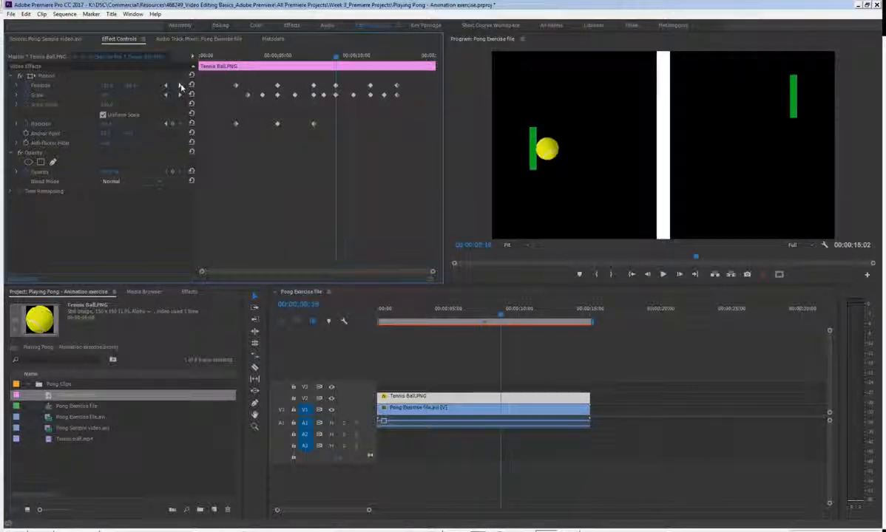
mouse_move(107, 124)
left_mouse_down()
mouse_move(121, 144)
mouse_move(107, 133)
mouse_move(114, 126)
left_mouse_up()
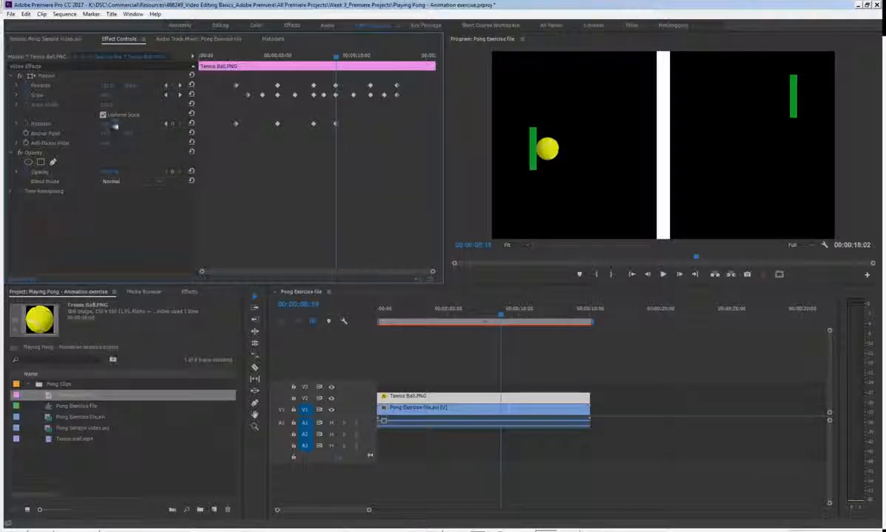
left_click(180, 86)
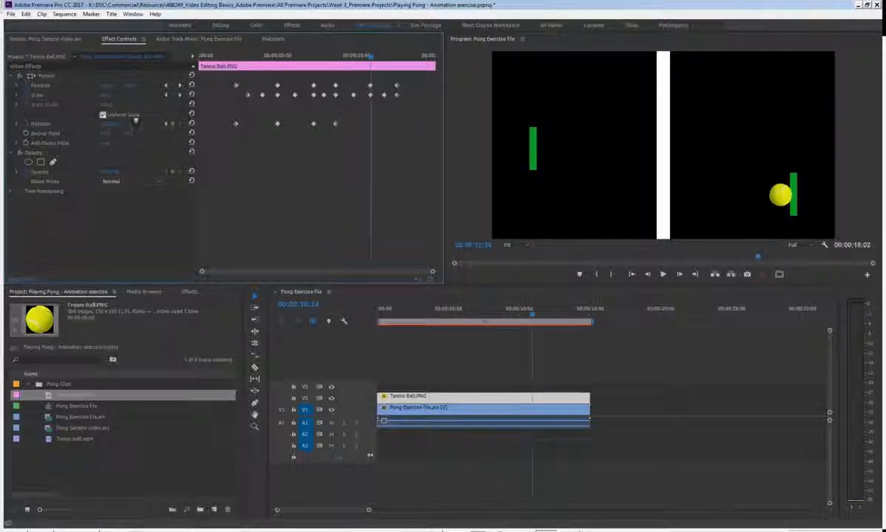
left_click_drag(112, 126, 182, 123)
left_click(180, 86)
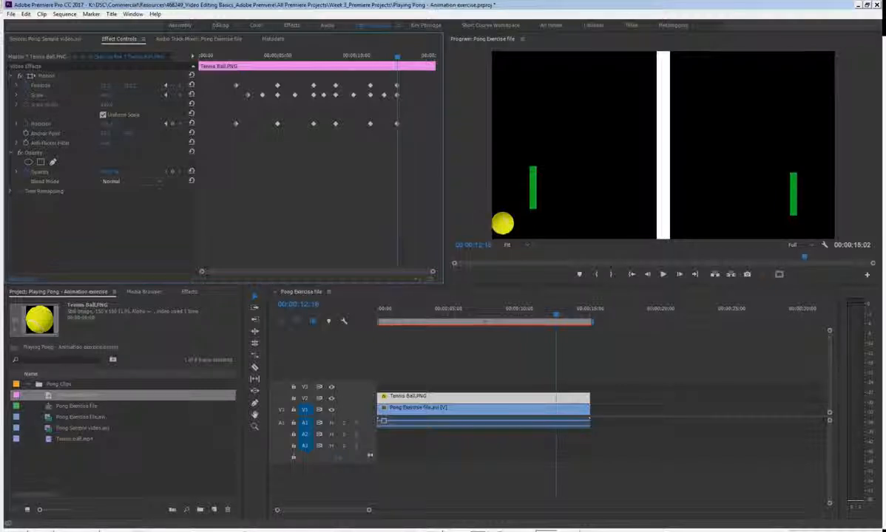
Play the sequence from near its start past the last keyframe to check the spinning ball's whole flight.
left_click_drag(556, 315, 387, 314)
key("space")
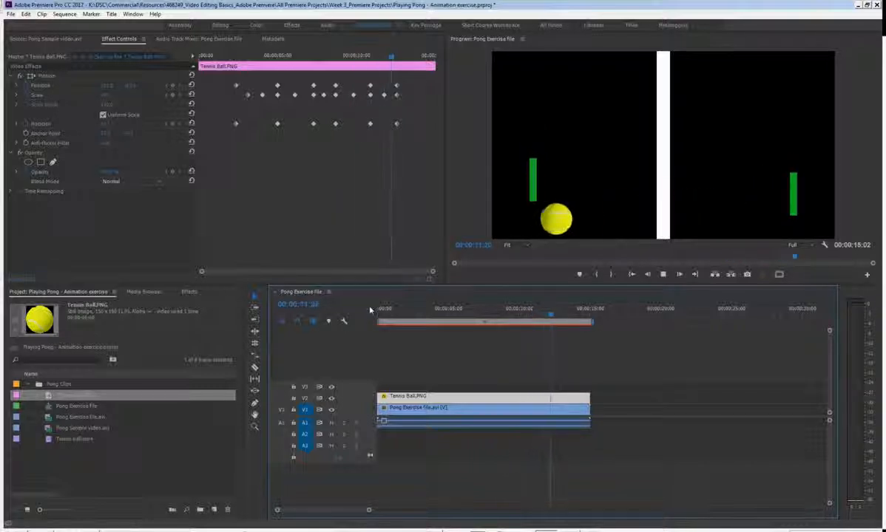
key("space")
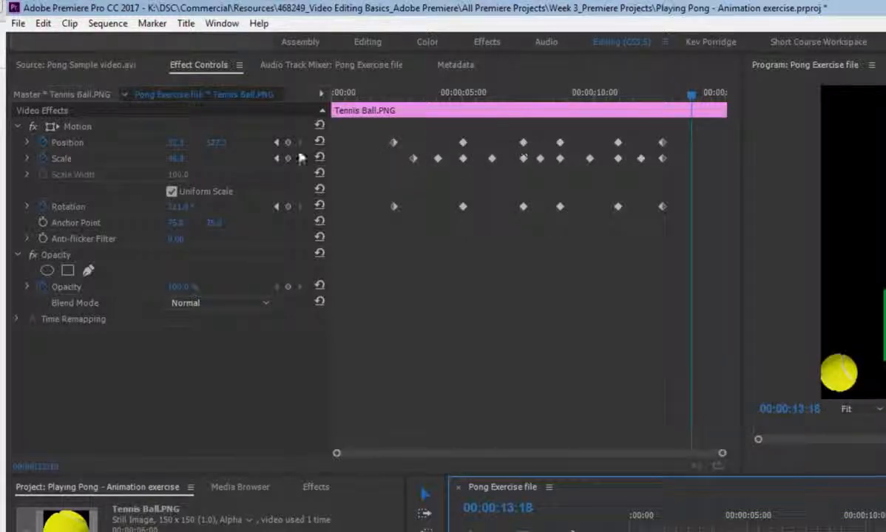
Move the first Scale keyframe earlier to line up with the first Position keyframe at 00:00:02:10.
left_click(276, 142)
left_click(277, 142)
left_click(277, 142)
left_click(277, 142)
left_click(277, 142)
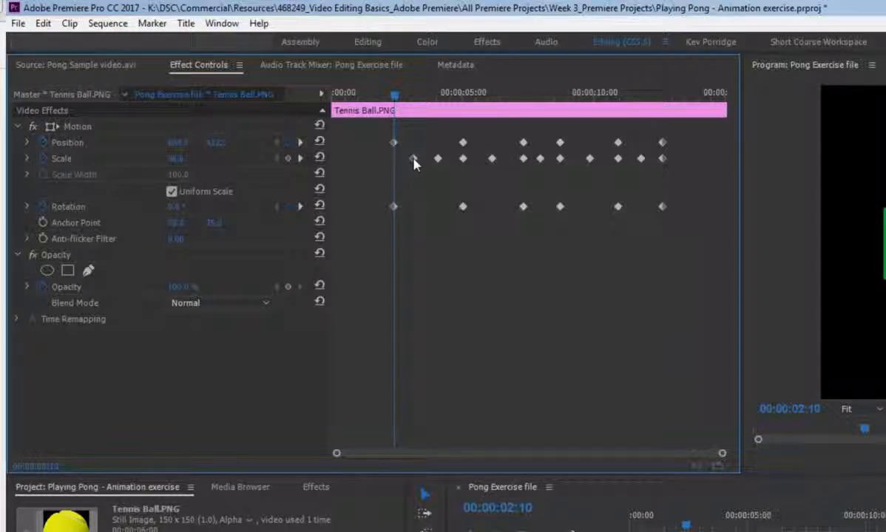
left_click_drag(414, 163, 396, 164)
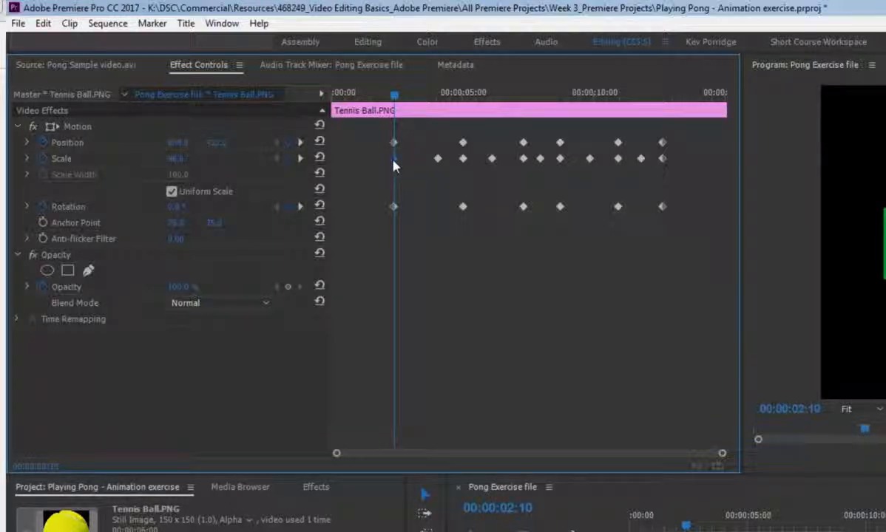